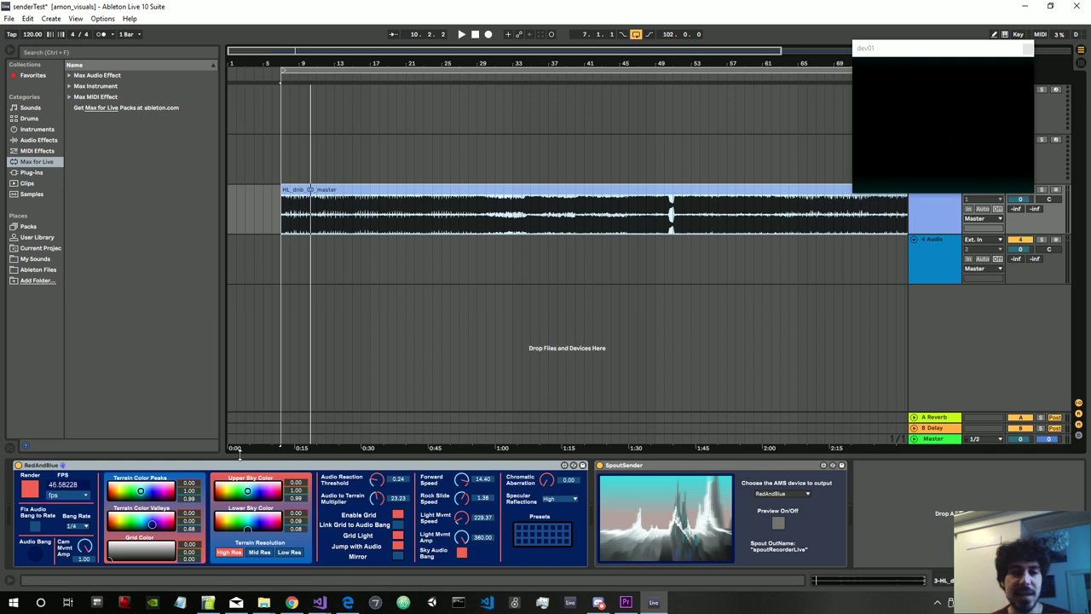
# Select the SpoutSender device, then select the audio clip in the arrangement.
pyautogui.click(619, 476)
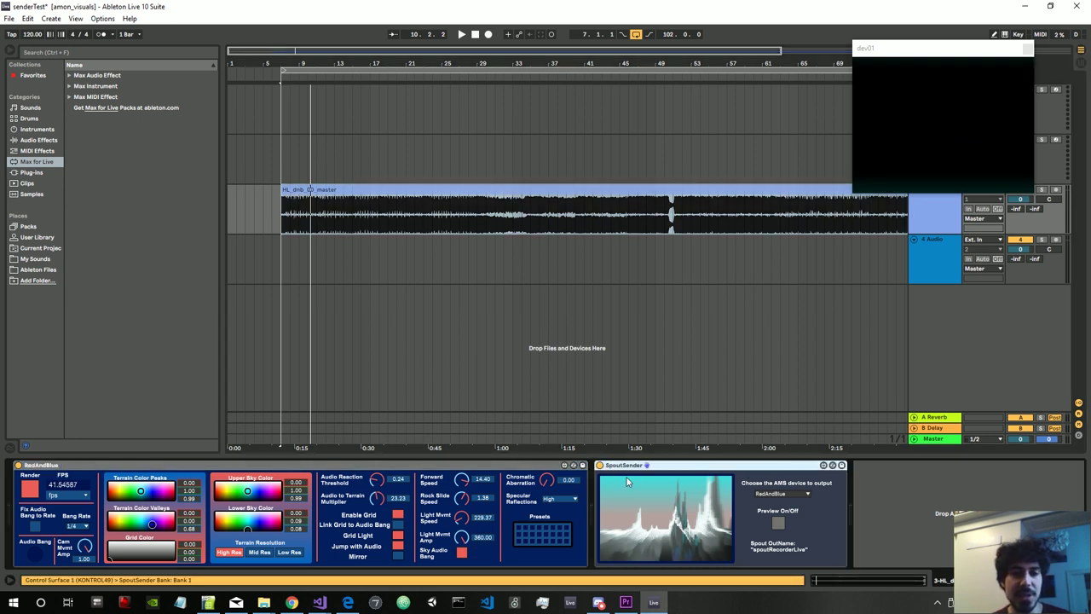
pyautogui.click(530, 474)
pyautogui.click(719, 475)
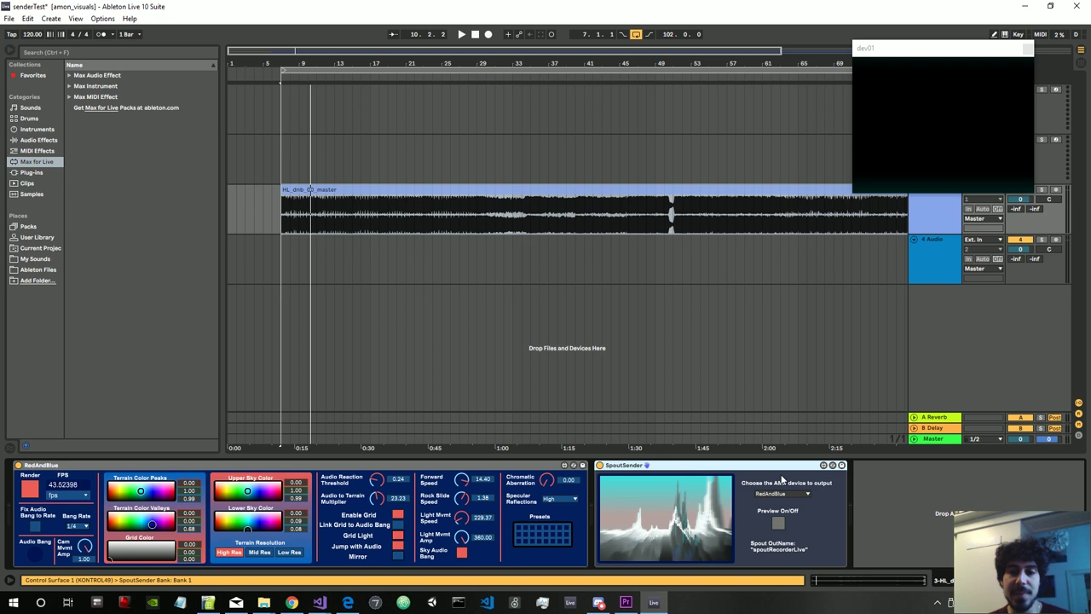
pyautogui.click(357, 207)
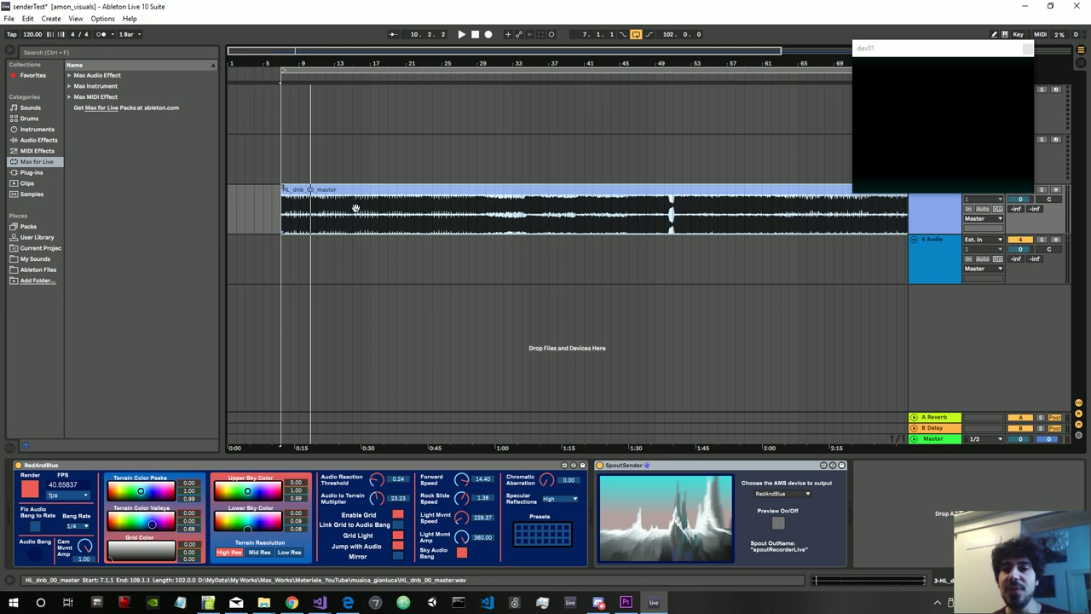
# Play the track briefly with the Spout preview showing live visuals, then stop near bar 9.
pyautogui.press('space')
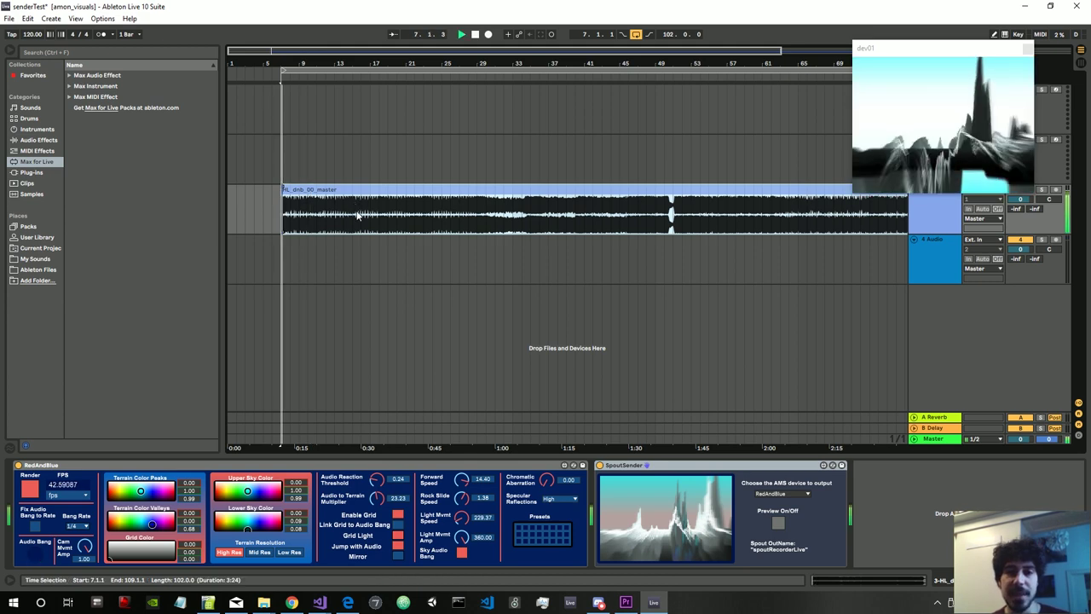
pyautogui.click(778, 525)
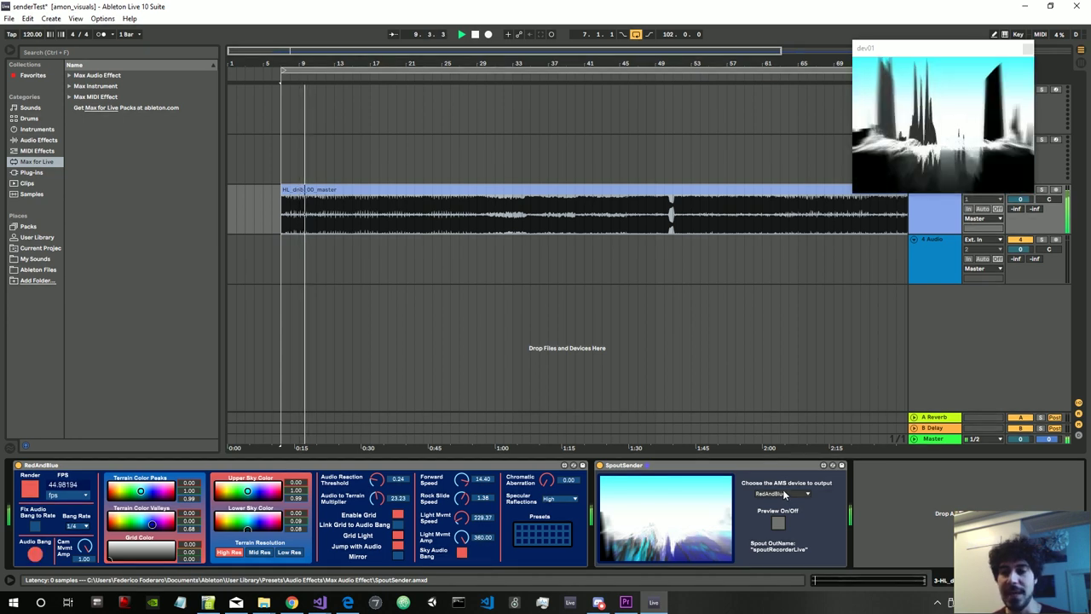
pyautogui.press('space')
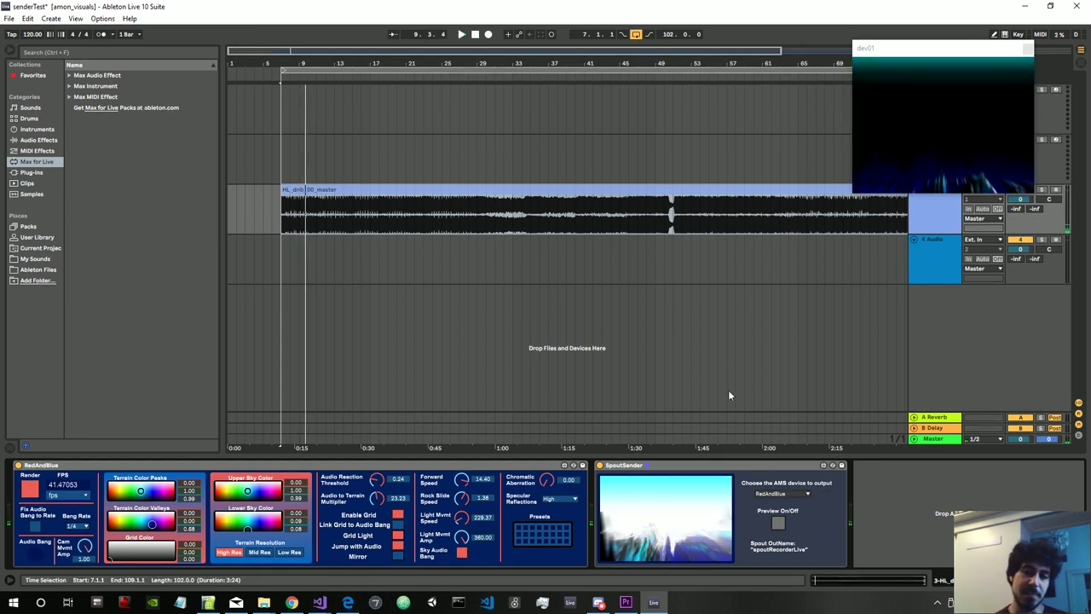
# View the Spout homepage from Chrome's search results, then return to Ableton and restart playback.
pyautogui.click(292, 603)
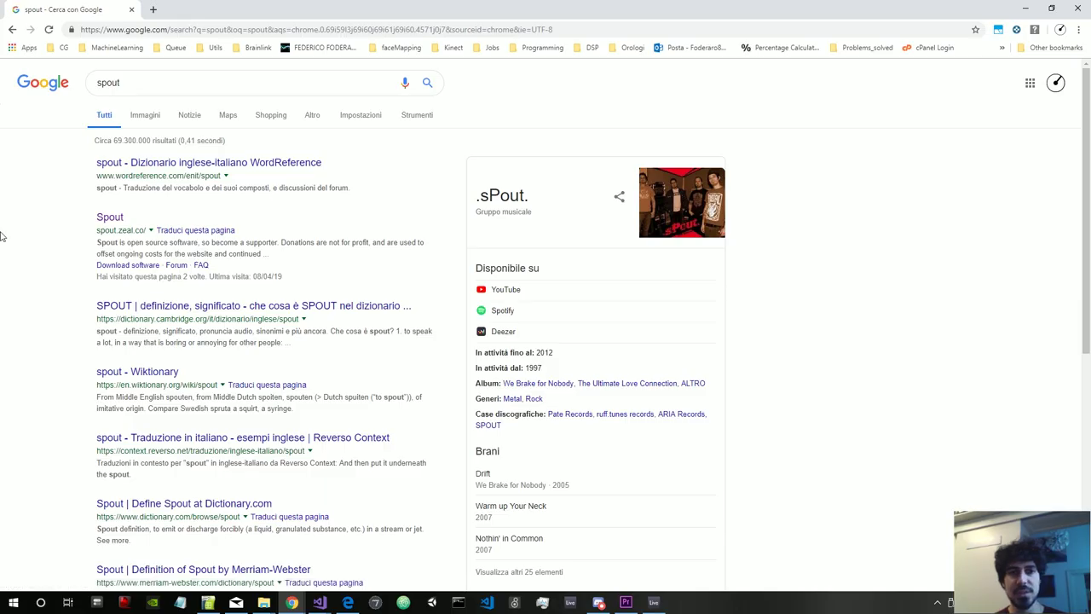
pyautogui.click(109, 218)
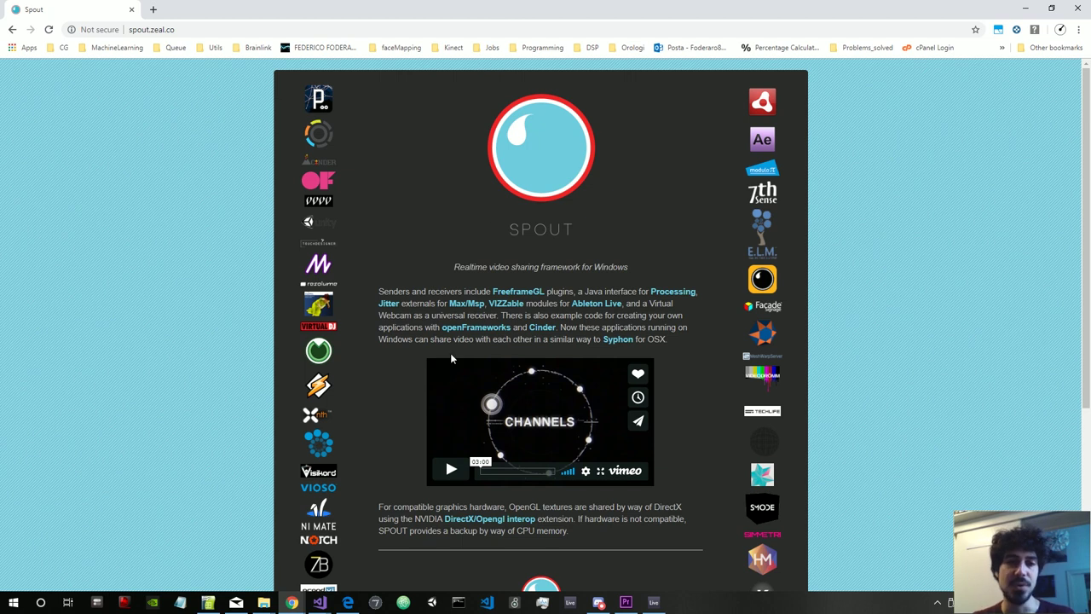
pyautogui.scroll(-2, 451, 359)
pyautogui.scroll(2, 343, 293)
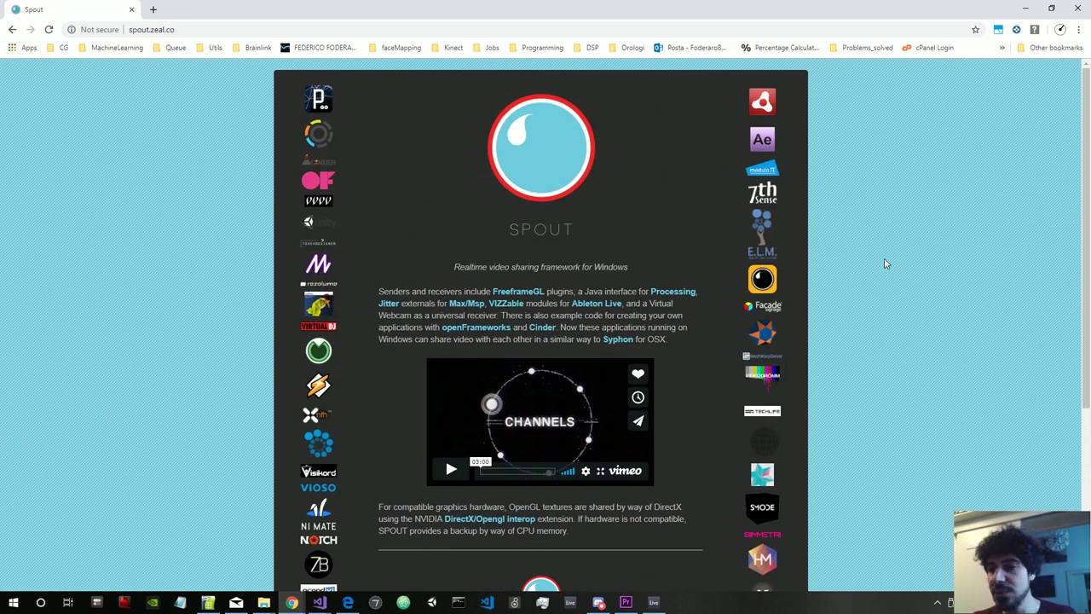
pyautogui.click(653, 602)
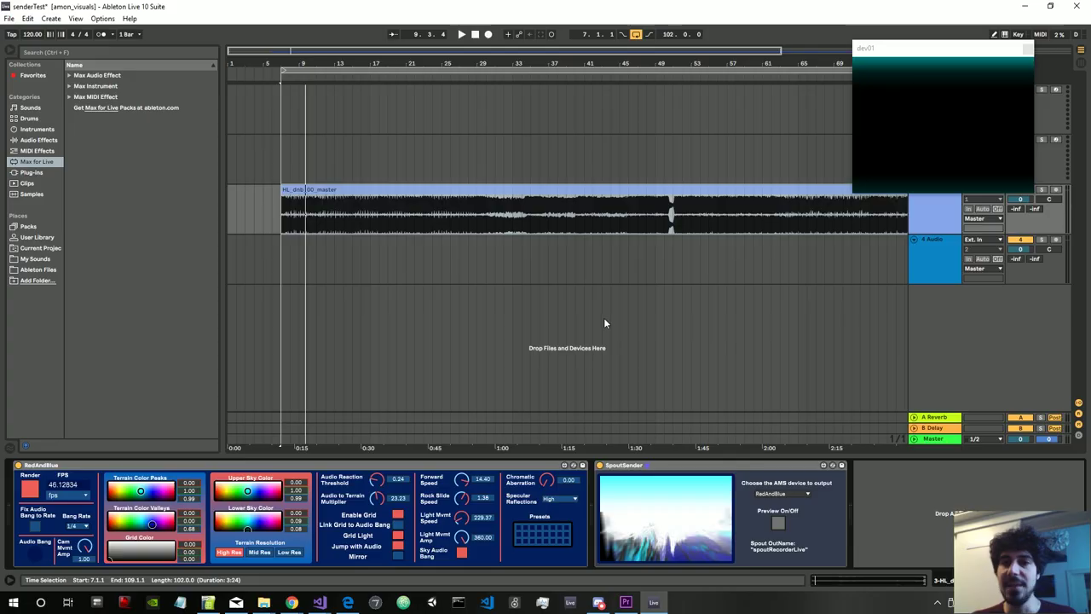
pyautogui.press('space')
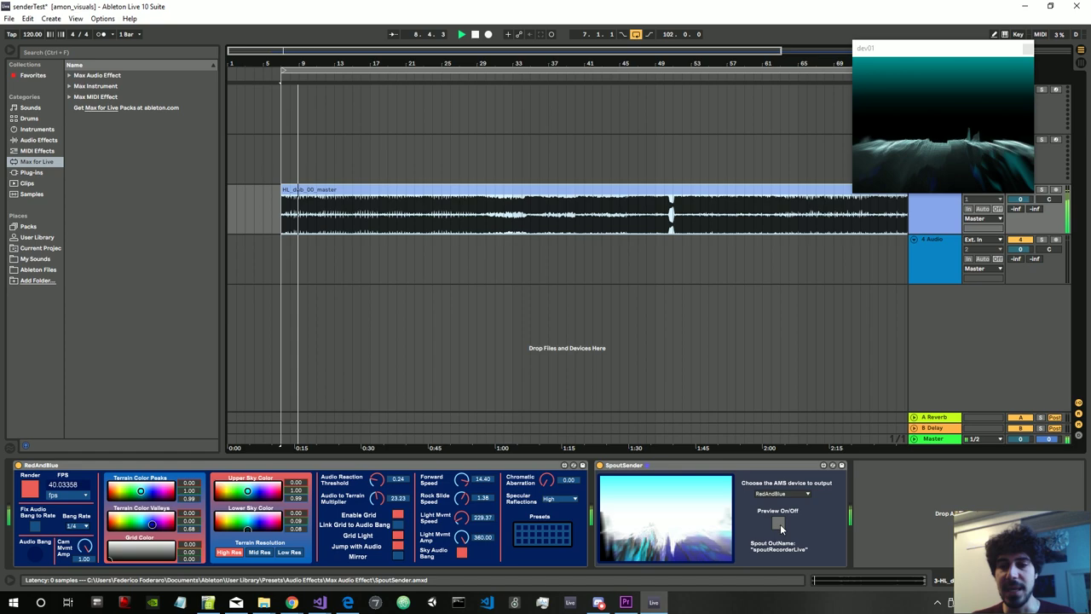
# Launch Lightjams Spout Recorder from the Start menu's Recently added list.
pyautogui.click(297, 603)
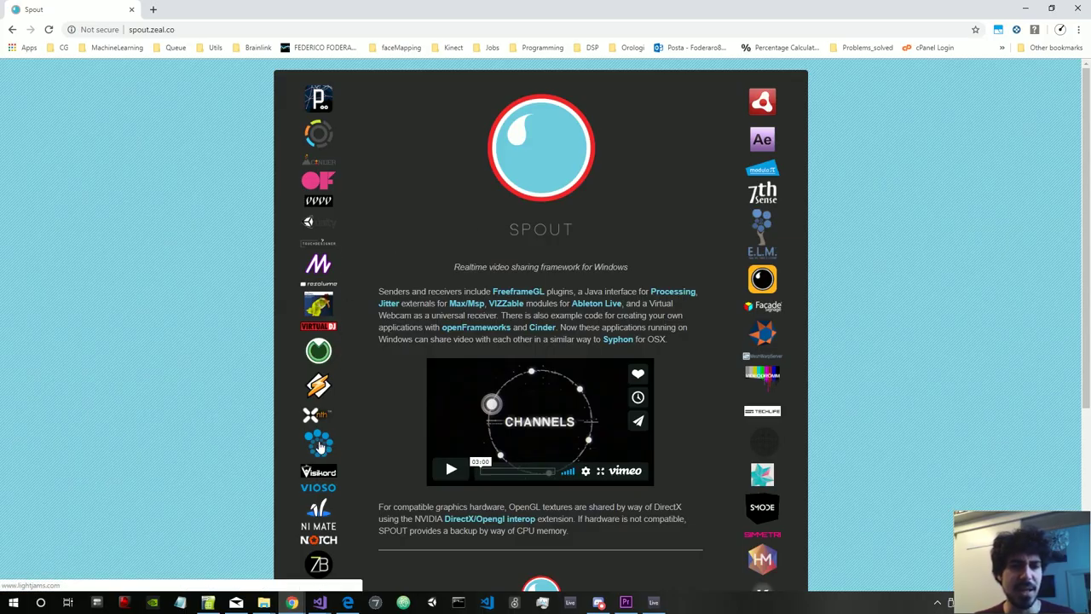
pyautogui.click(14, 603)
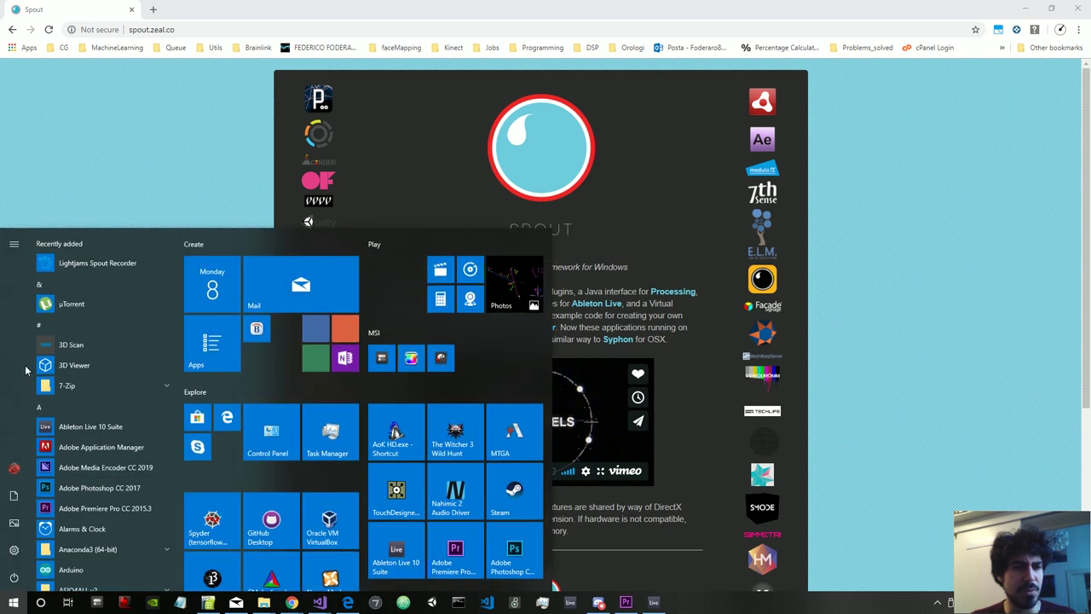
pyautogui.click(62, 267)
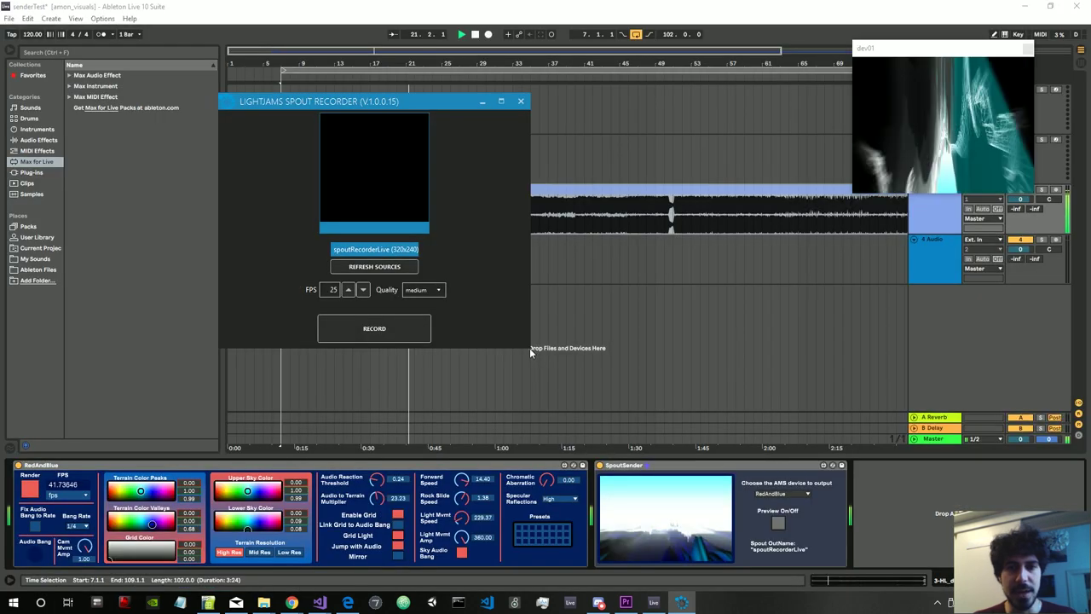
# Enlarge and reposition the recorder window, then record a three-second Spout clip.
pyautogui.moveTo(529, 347); pyautogui.dragTo(690, 445)
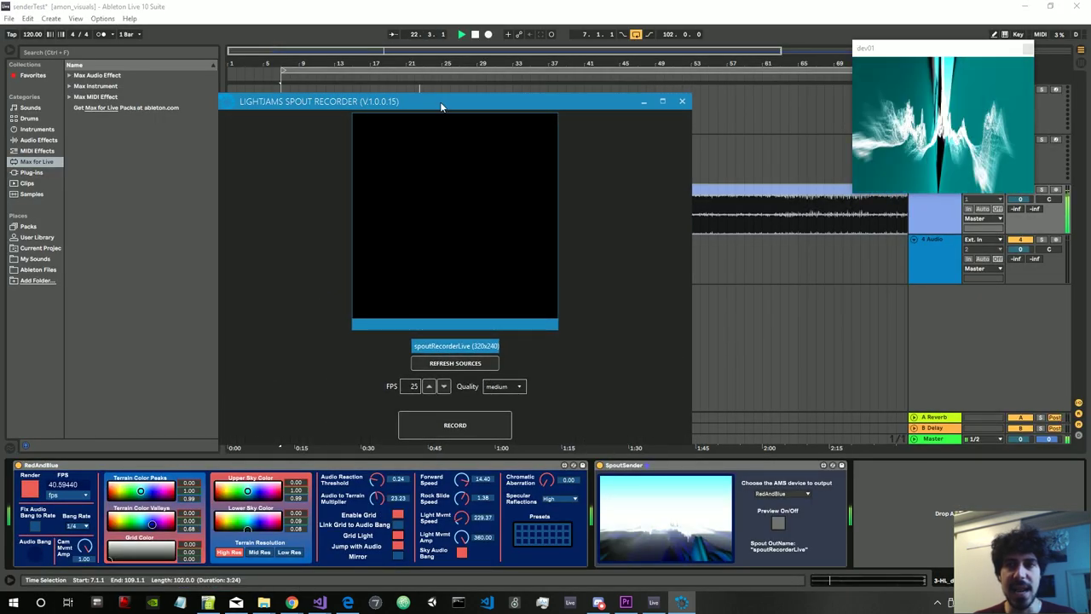
pyautogui.moveTo(439, 102); pyautogui.dragTo(420, 82)
pyautogui.click(903, 60)
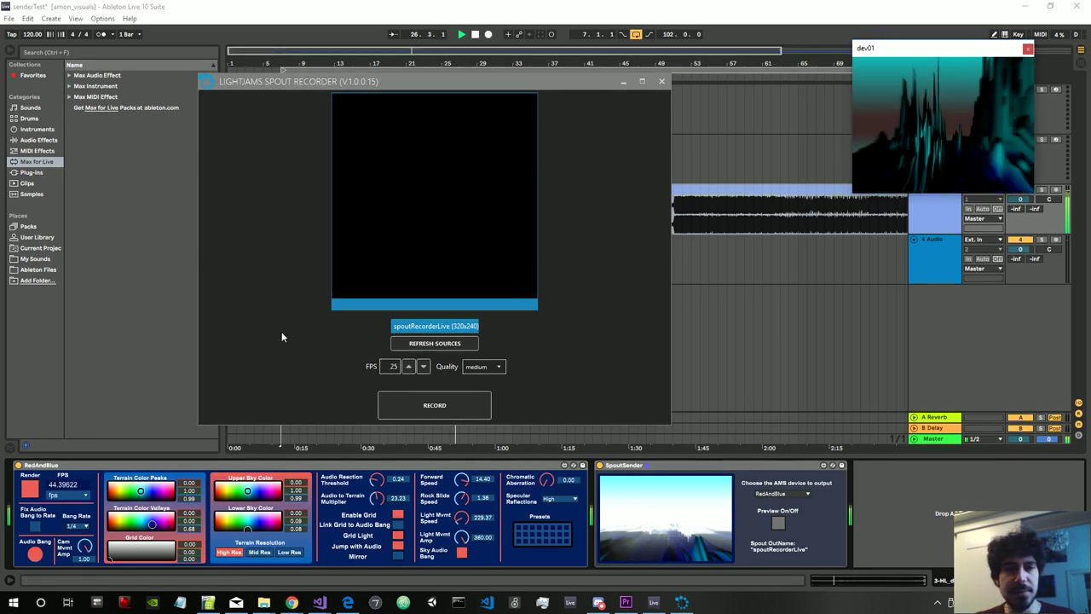
pyautogui.click(449, 406)
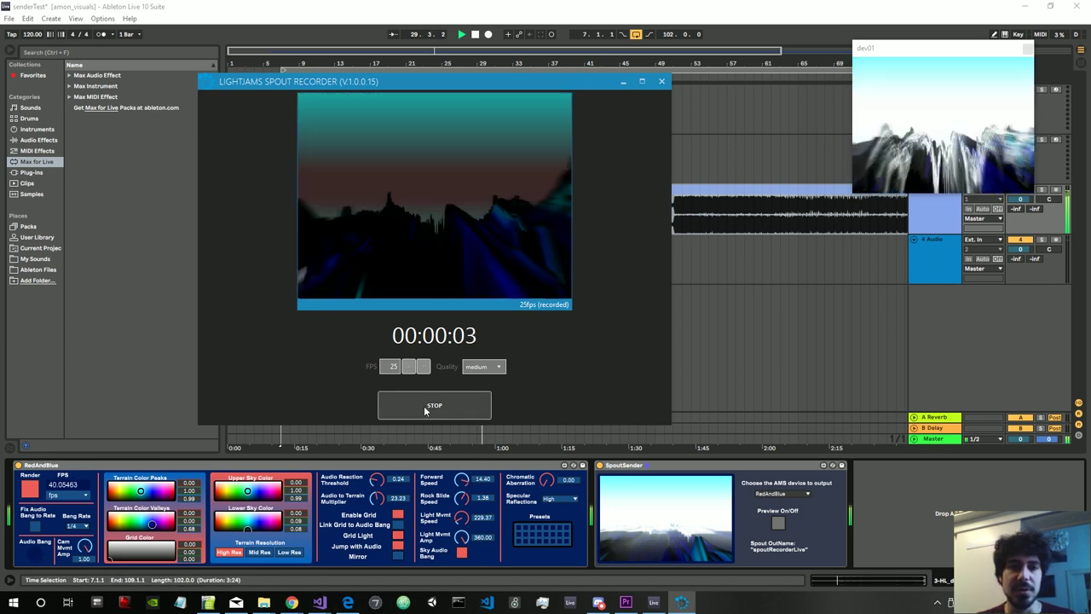
pyautogui.click(425, 407)
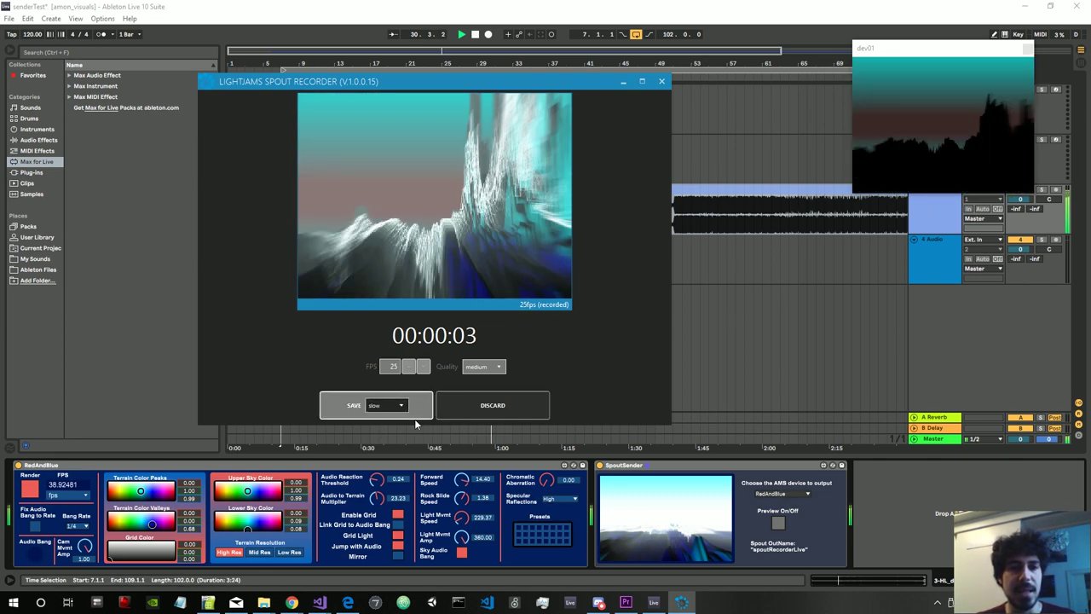
# Save the capture to the Desktop as test.mp4 and review it in the video player.
pyautogui.click(415, 418)
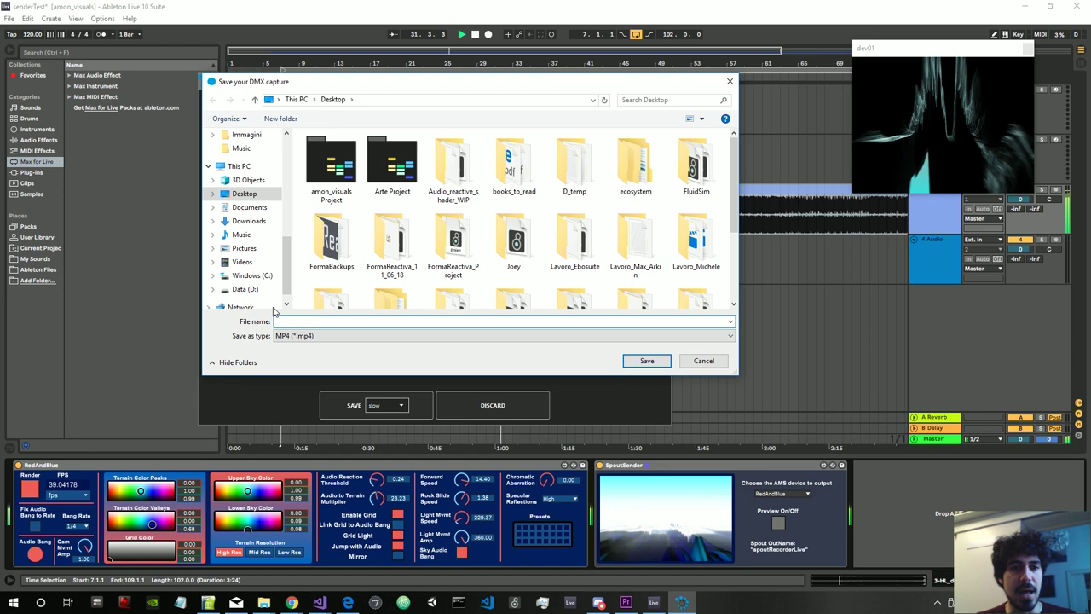
pyautogui.write('test')
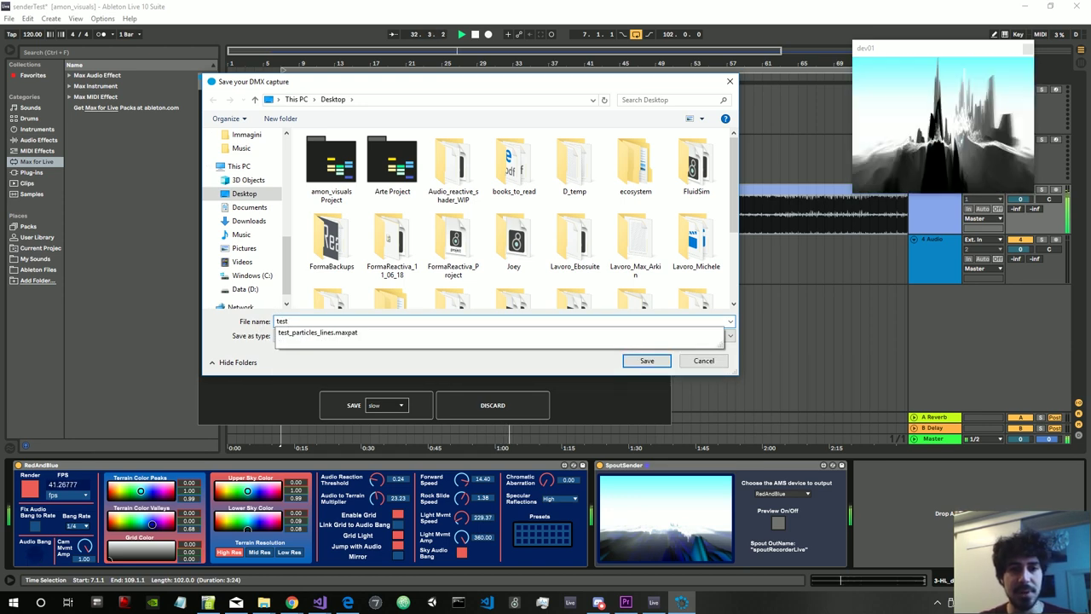
pyautogui.press('Return')
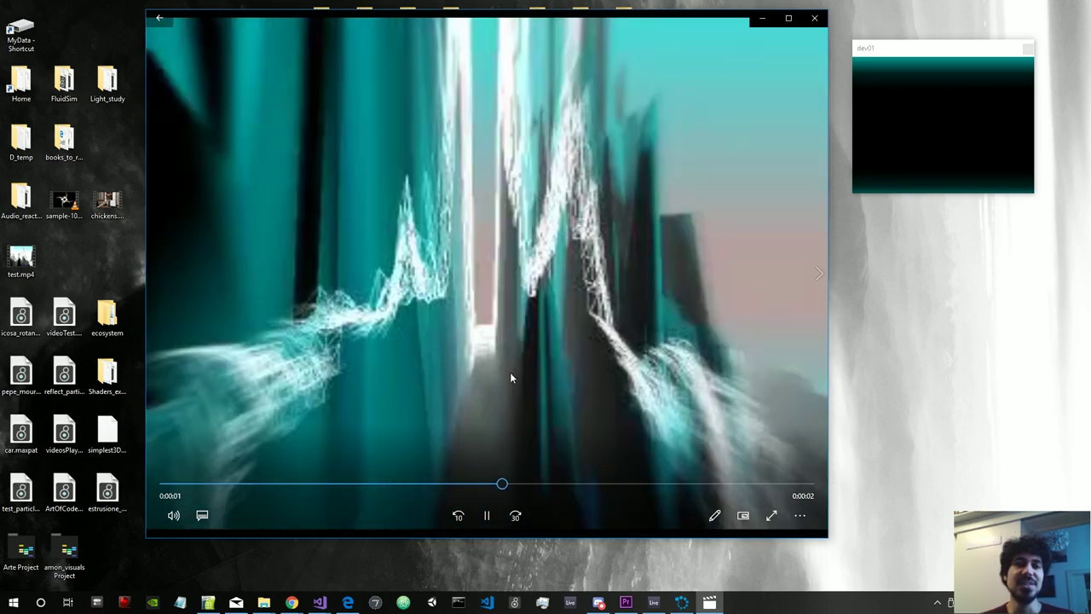
pyautogui.moveTo(827, 536); pyautogui.dragTo(430, 236)
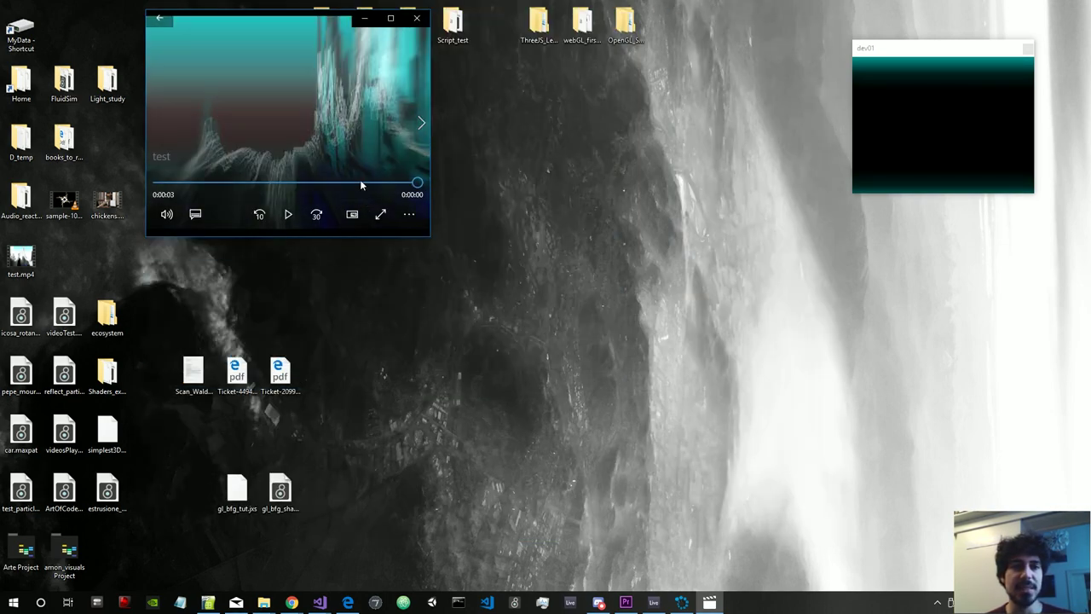
pyautogui.click(416, 17)
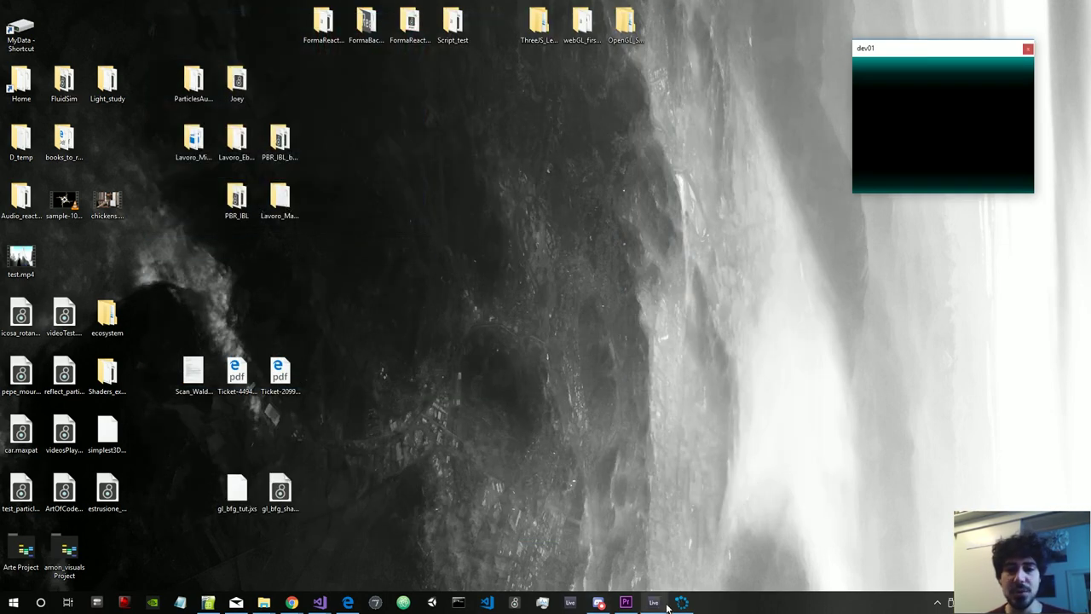
# Move the dev01 visuals window toward the centre and enlarge it.
pyautogui.click(658, 603)
pyautogui.moveTo(914, 55); pyautogui.dragTo(711, 79)
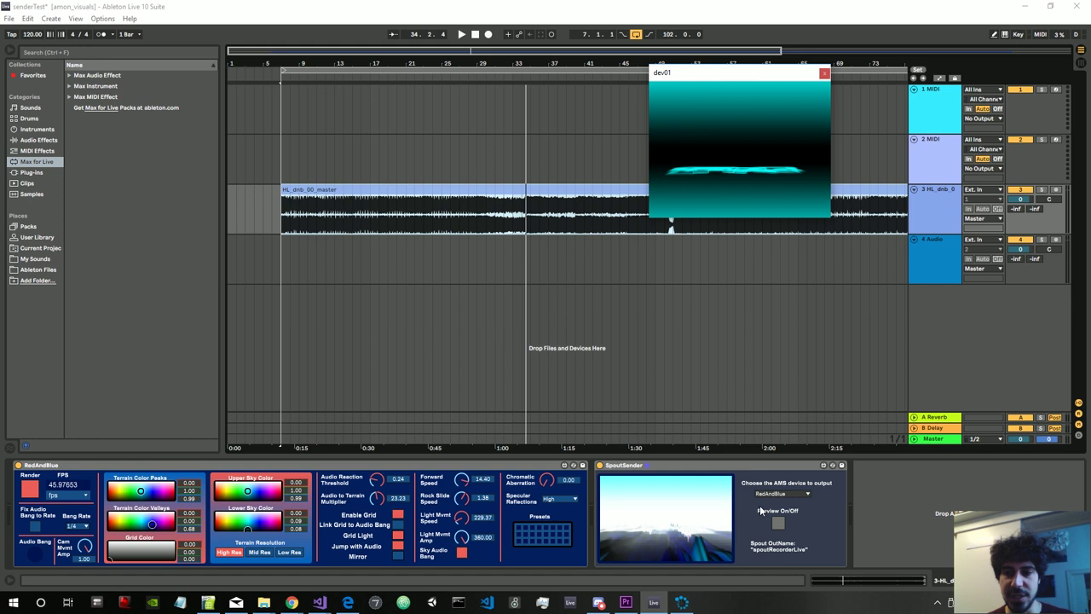
pyautogui.moveTo(792, 79); pyautogui.dragTo(694, 167)
pyautogui.moveTo(733, 304); pyautogui.dragTo(808, 380)
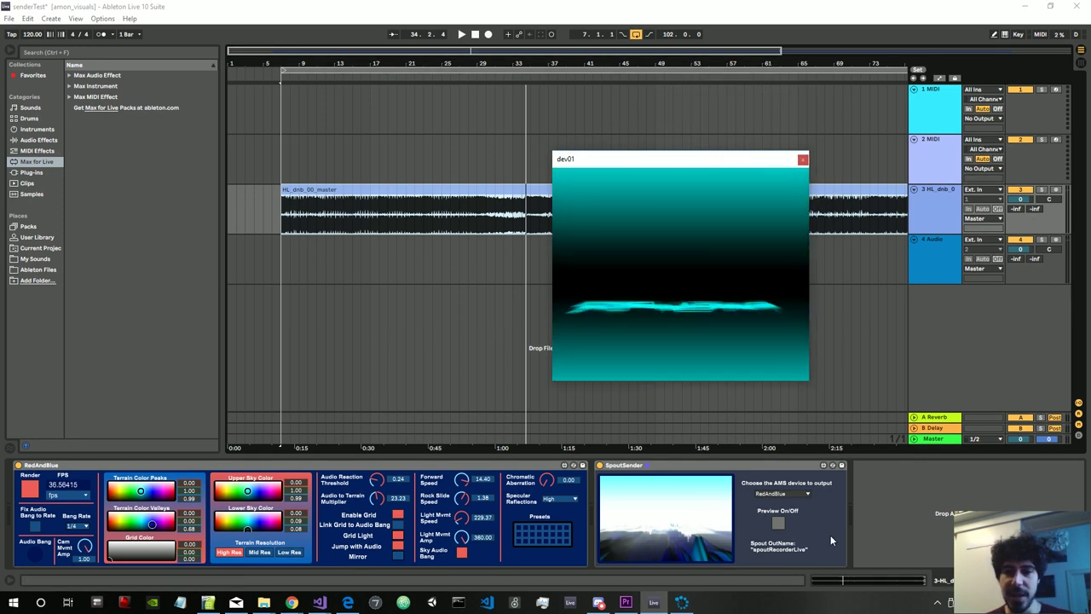
# Start playback and toggle SpoutSender's preview on and off, leaving it off.
pyautogui.click(781, 523)
pyautogui.press('space')
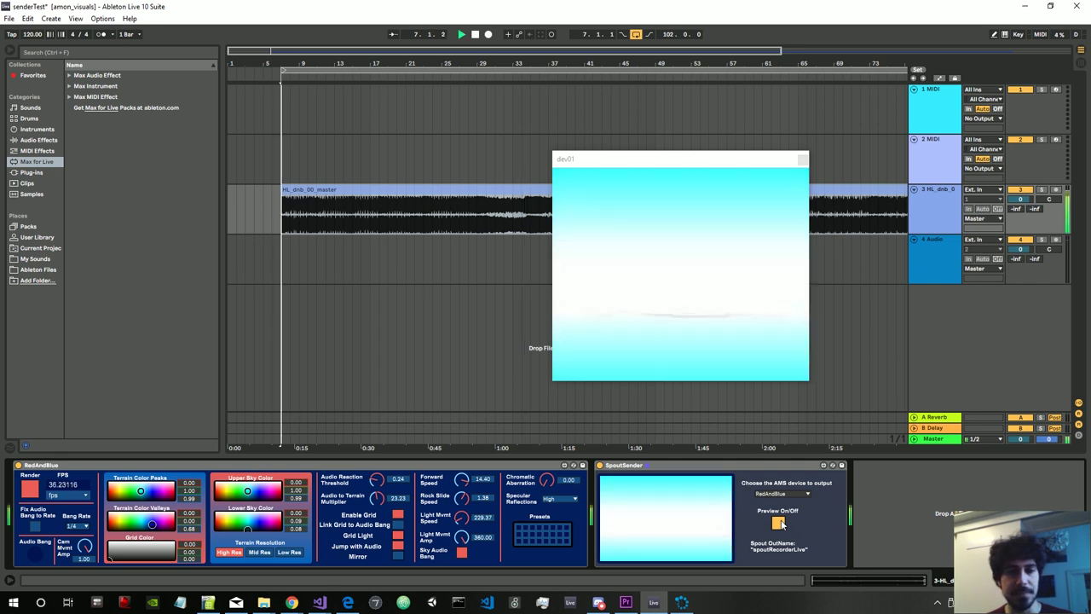
pyautogui.click(779, 525)
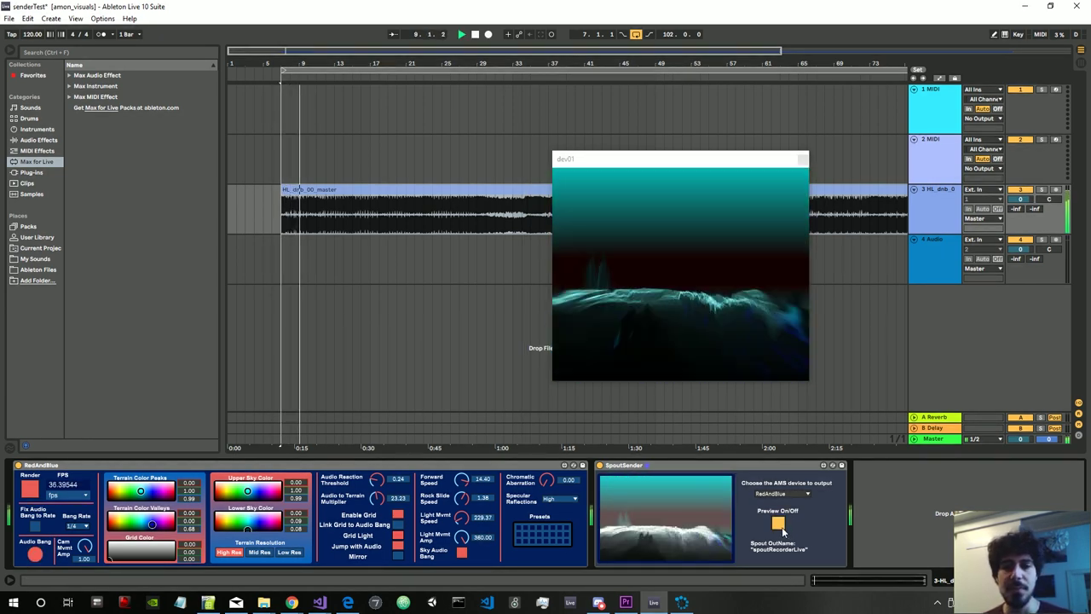
pyautogui.click(776, 526)
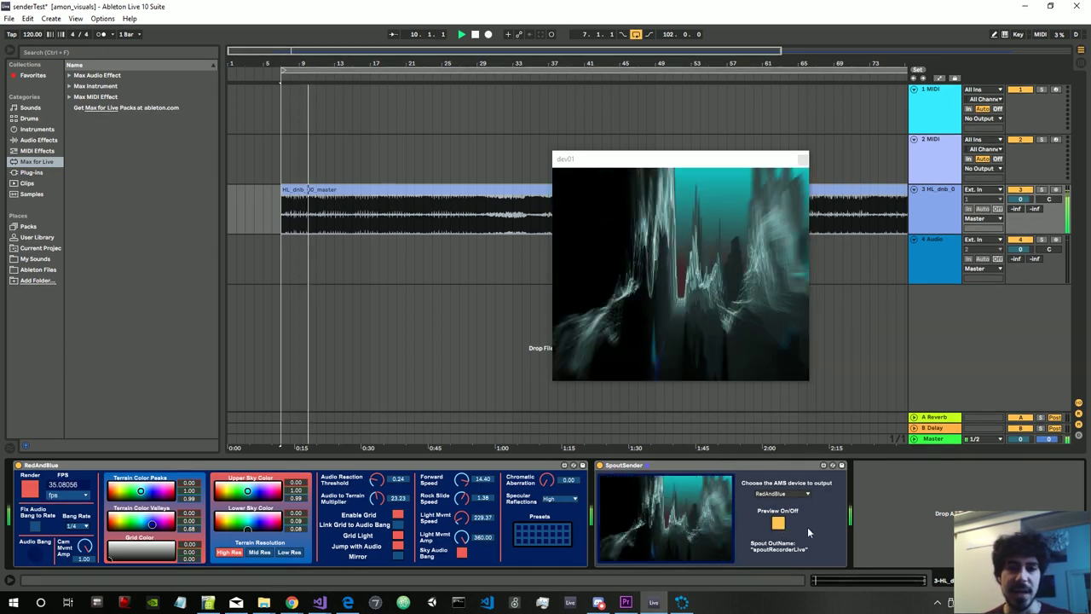
pyautogui.click(778, 522)
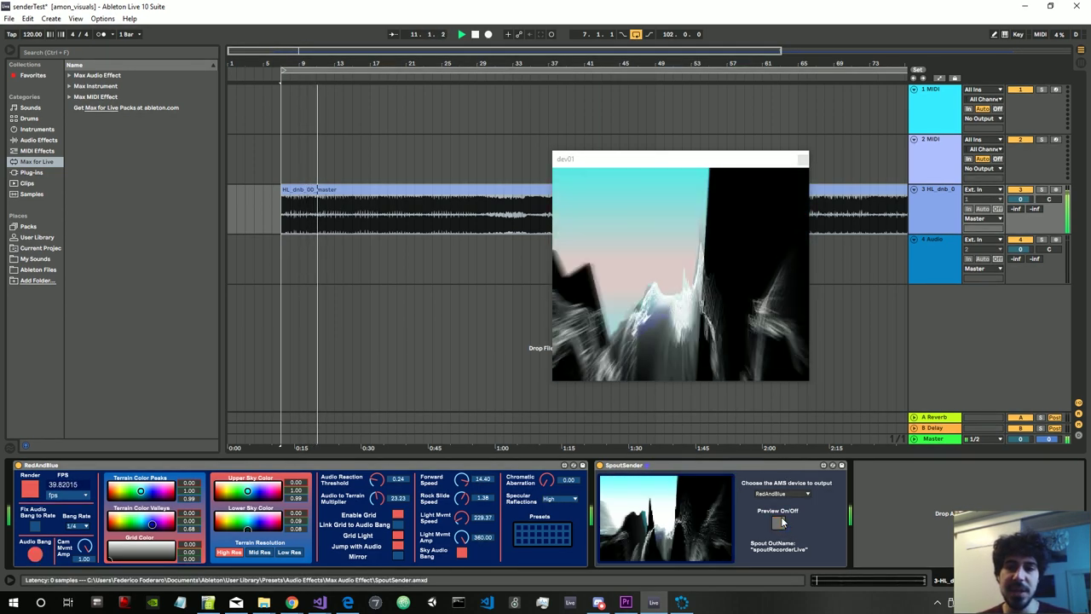
# Set SpoutSender's output device to RedAndBlue, briefly trying Unknown.
pyautogui.click(780, 494)
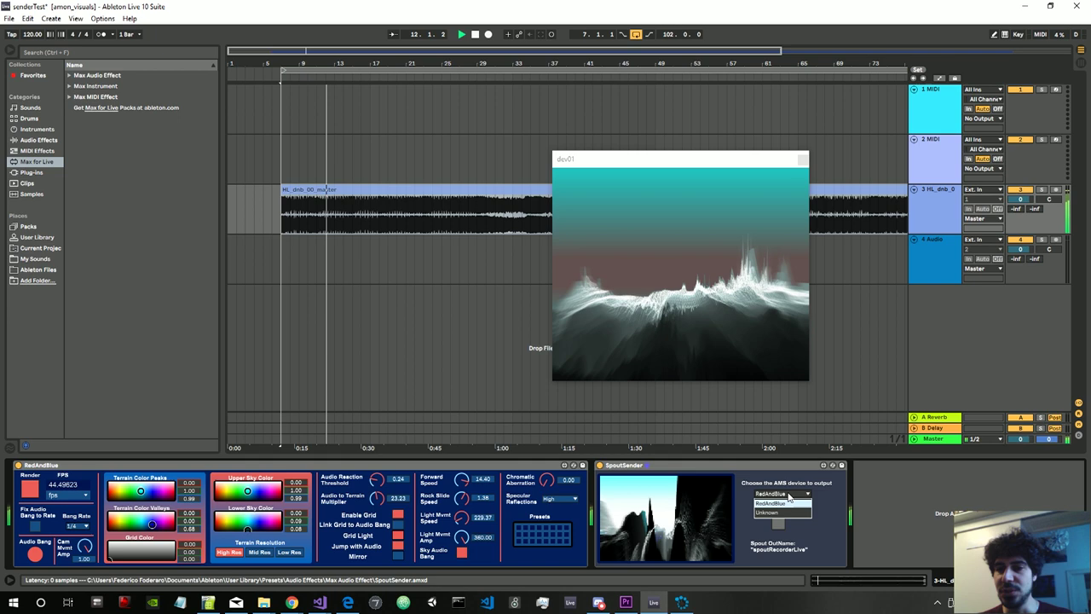
pyautogui.click(786, 504)
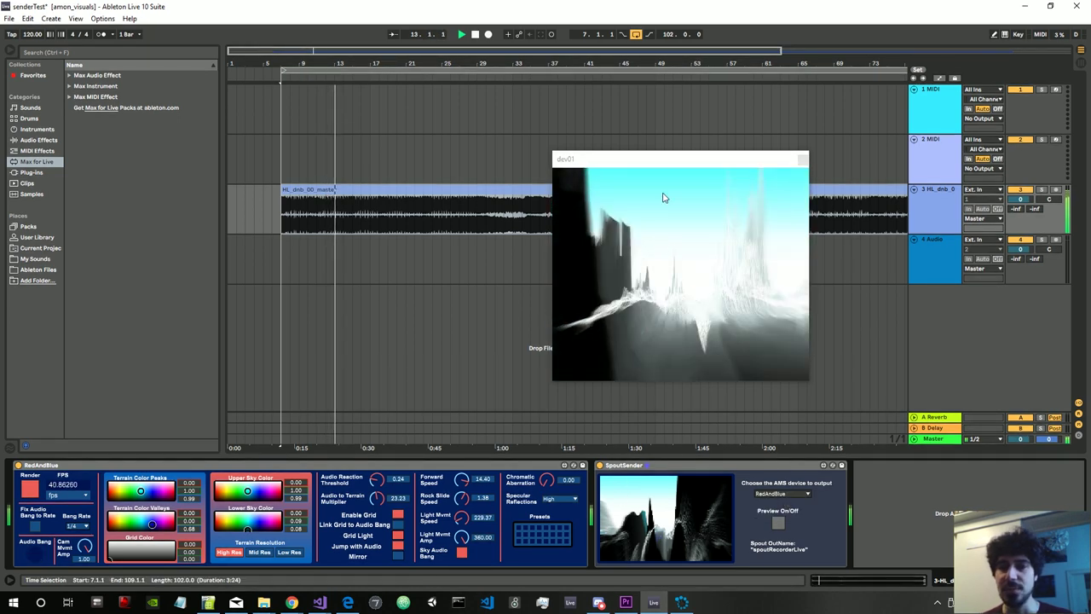
pyautogui.click(789, 495)
pyautogui.click(785, 510)
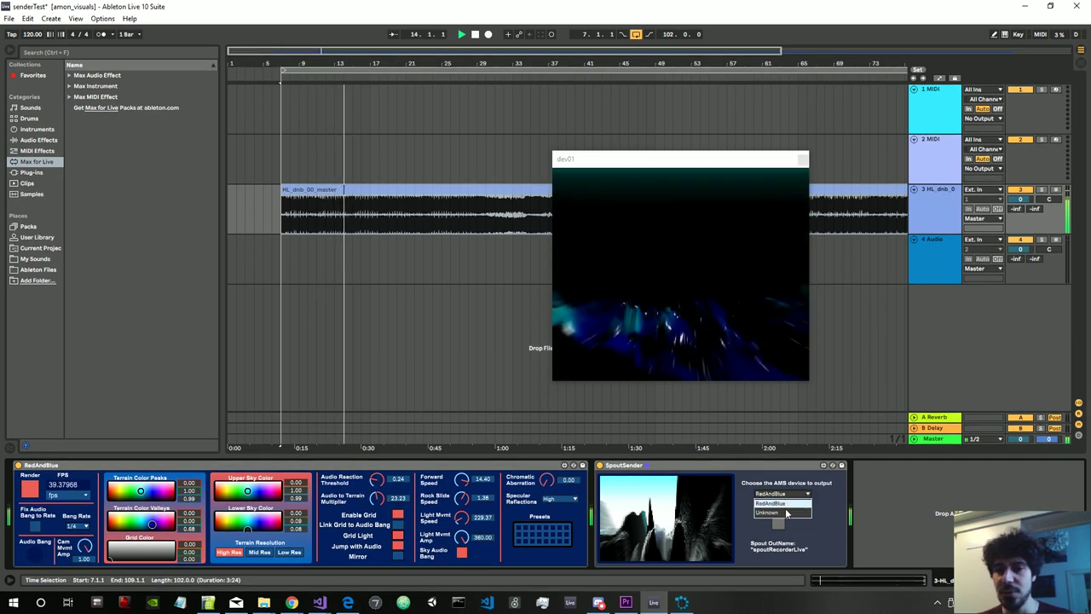
pyautogui.click(782, 494)
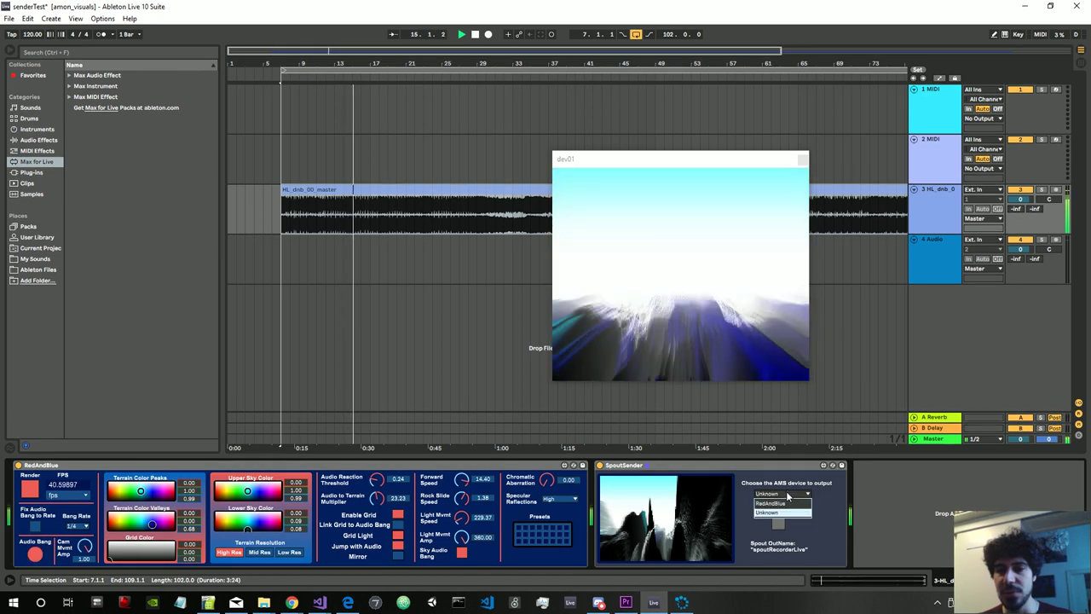
pyautogui.click(789, 503)
# Shift dev01 left, shrink it, then settle it just below the audio clip.
pyautogui.moveTo(673, 159); pyautogui.dragTo(513, 166)
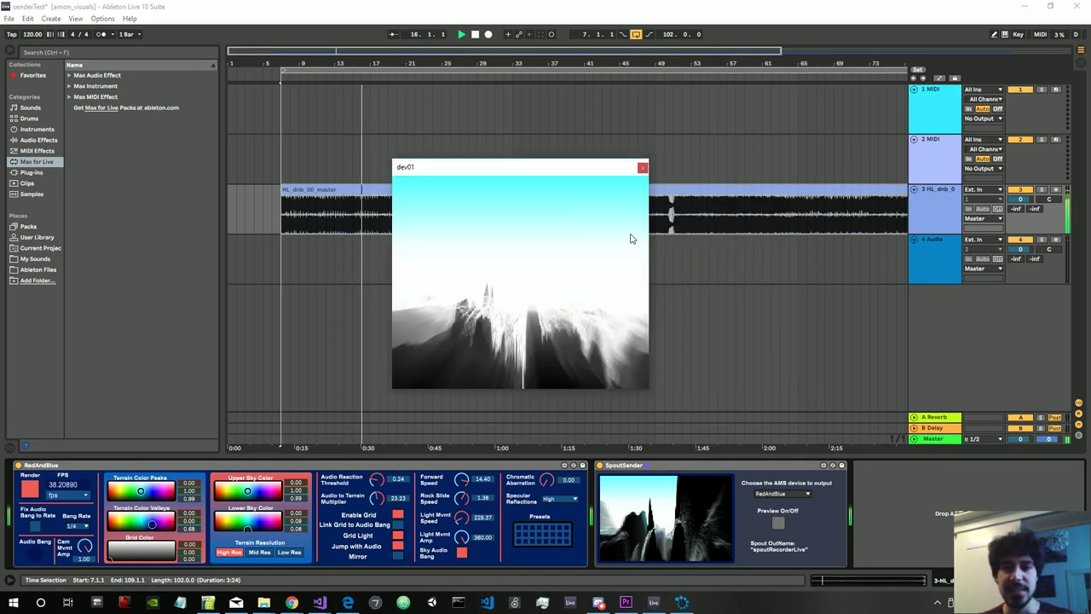
pyautogui.moveTo(648, 387); pyautogui.dragTo(585, 310)
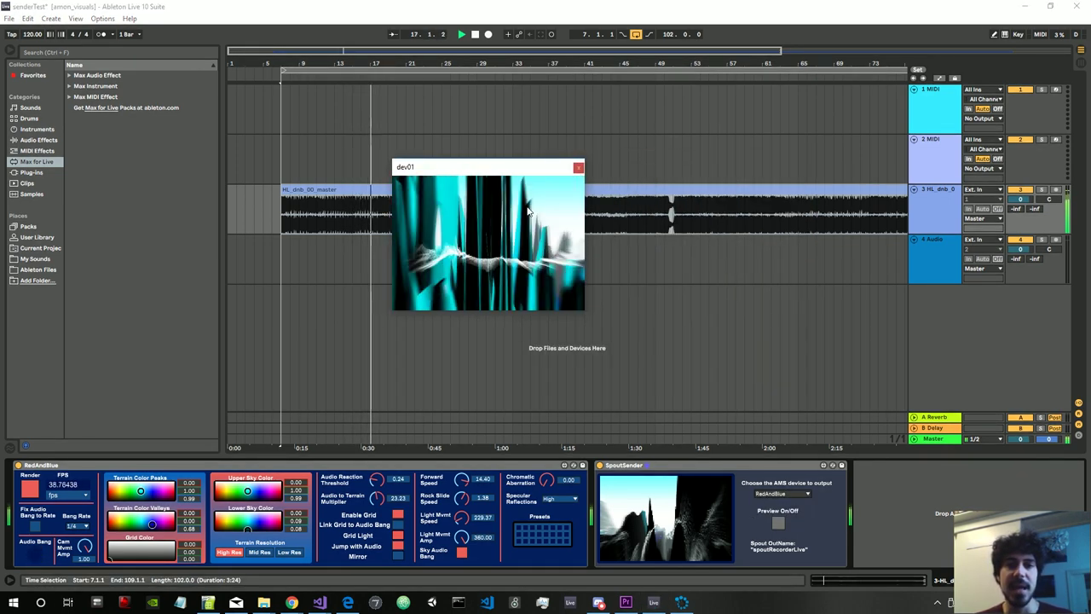
pyautogui.moveTo(519, 172); pyautogui.dragTo(630, 212)
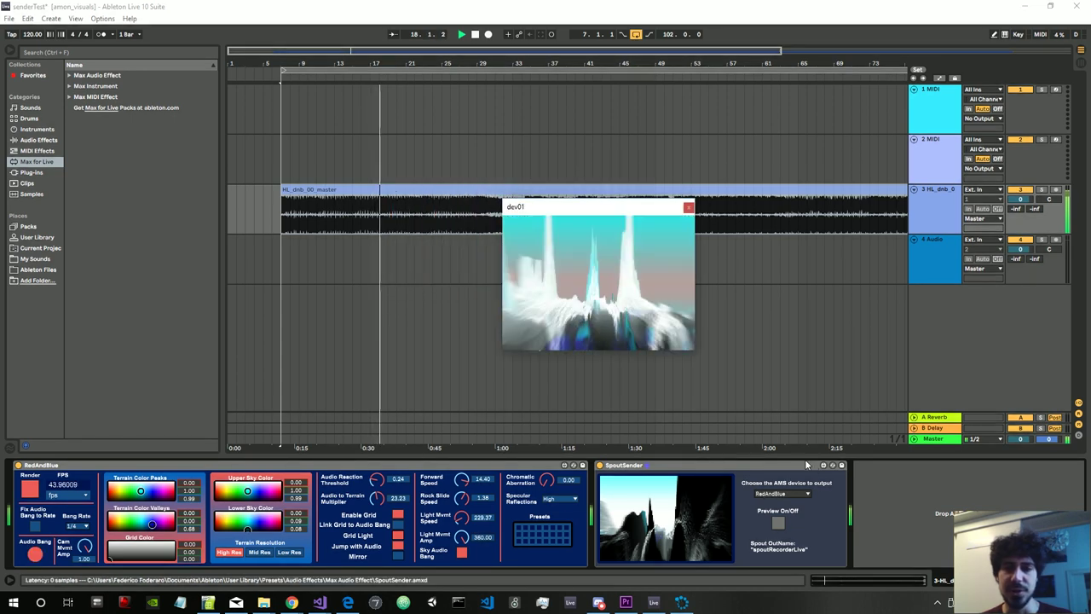
pyautogui.click(793, 504)
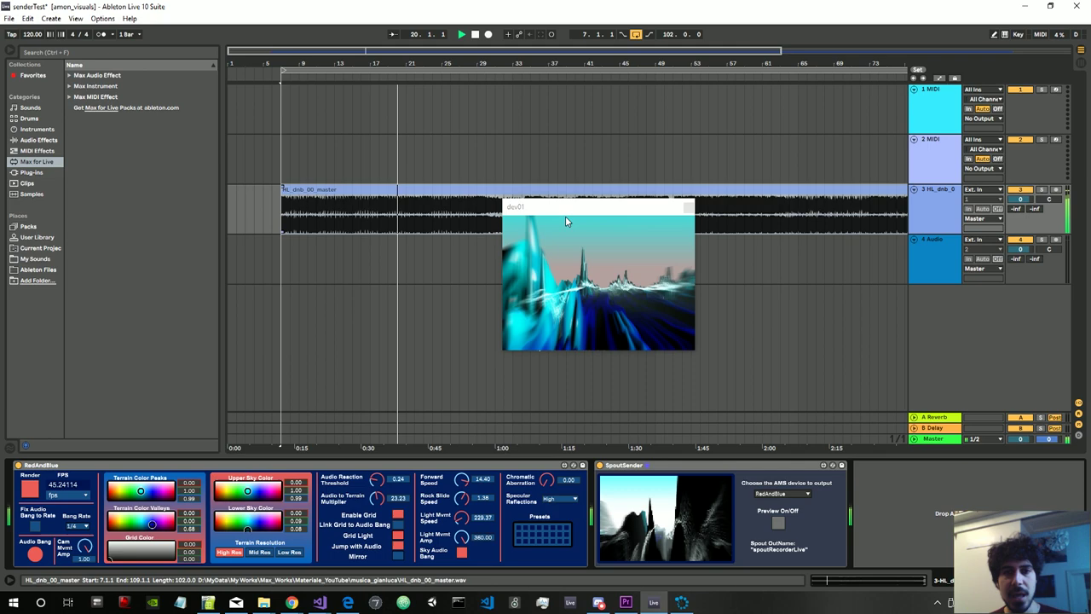
pyautogui.moveTo(565, 213); pyautogui.dragTo(560, 252)
pyautogui.click(536, 217)
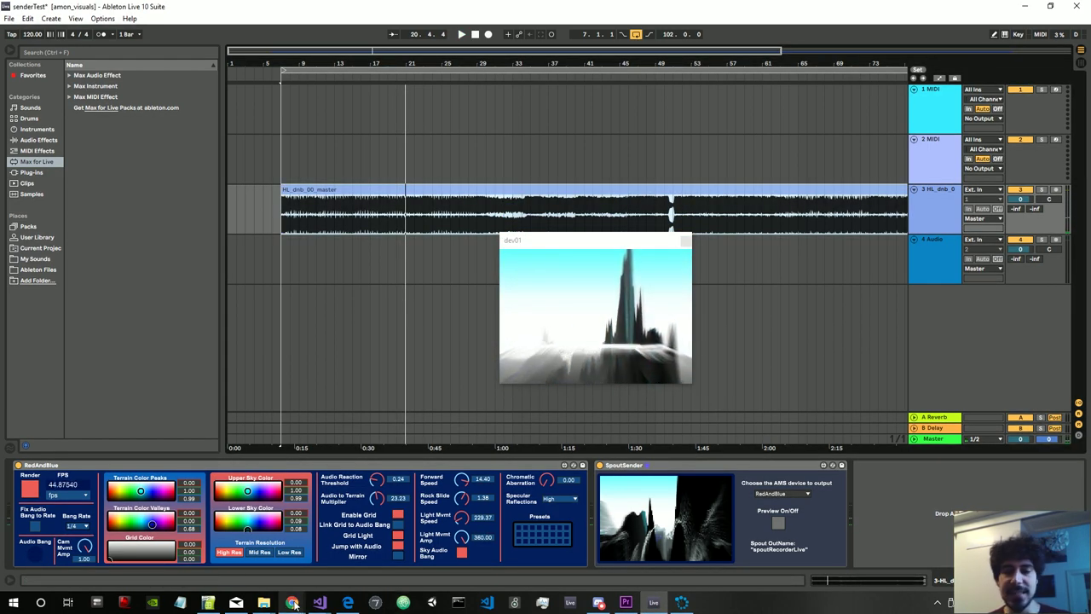
# Search Google for 'syphon recorder' and open the Syphon Recorder page on syphon.v002.info.
pyautogui.moveTo(292, 602)
pyautogui.click(352, 554)
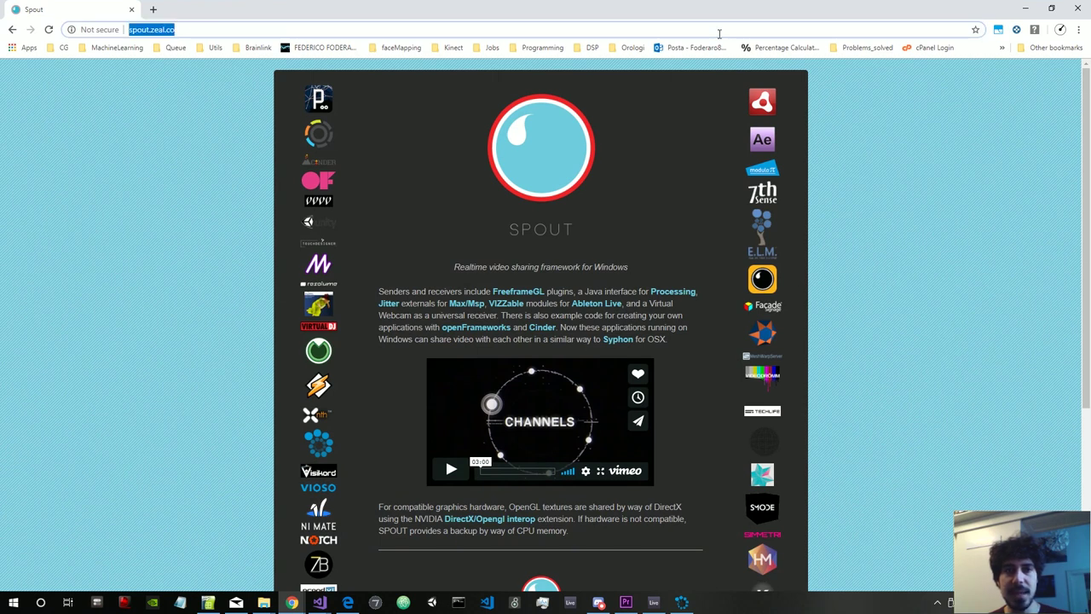
pyautogui.press('BackSpace')
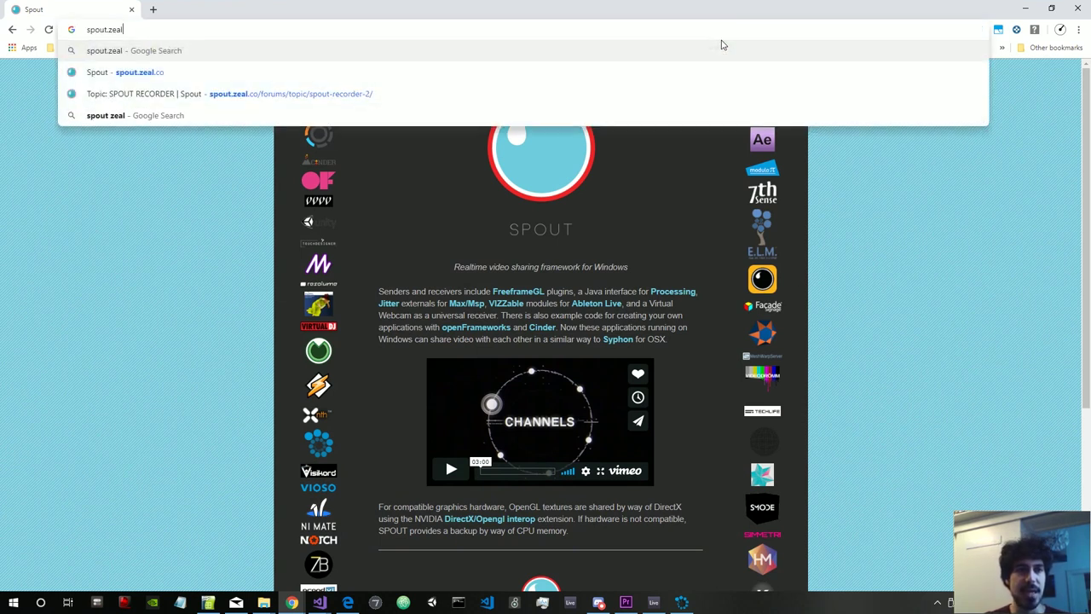
pyautogui.press('BackSpace')
pyautogui.press('BackSpace')
pyautogui.press('BackSpace')
pyautogui.press('BackSpace')
pyautogui.press('BackSpace')
pyautogui.press('BackSpace')
pyautogui.press('BackSpace')
pyautogui.press('BackSpace')
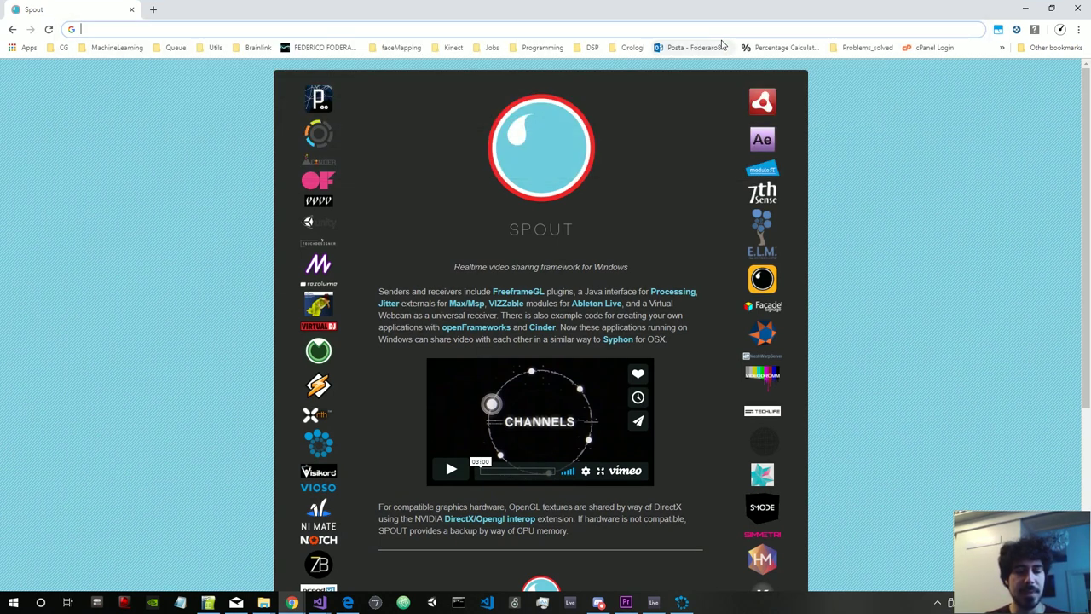
pyautogui.write('syphon recorder')
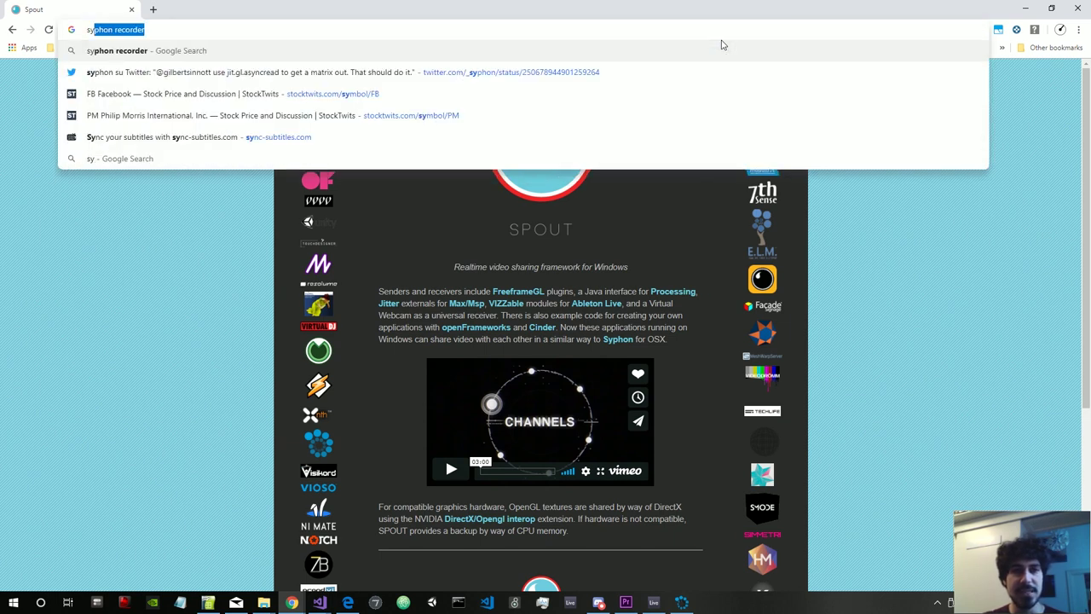
pyautogui.press('Return')
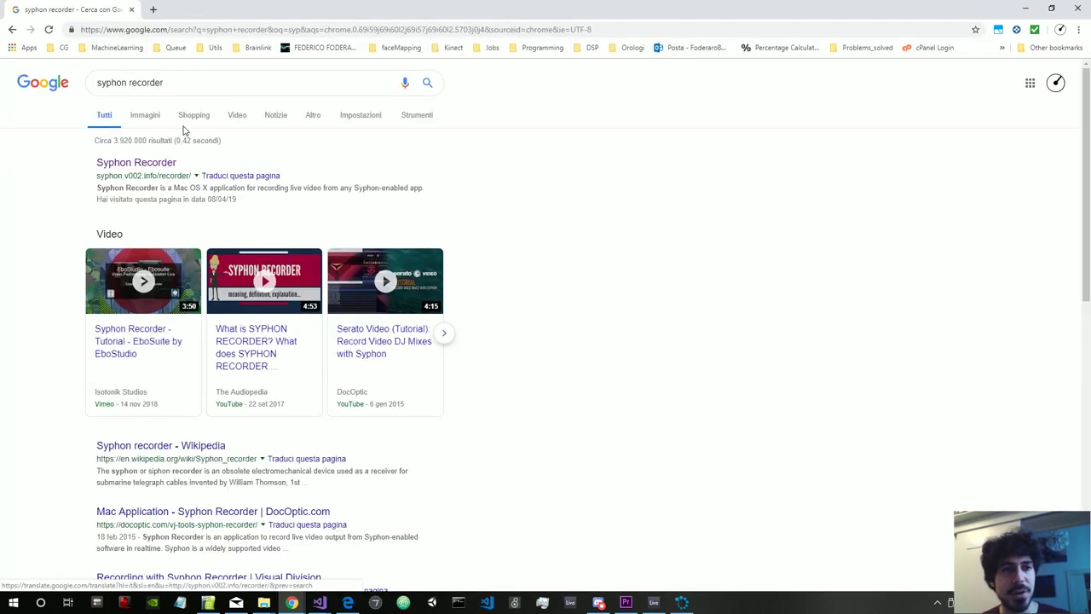
pyautogui.click(133, 163)
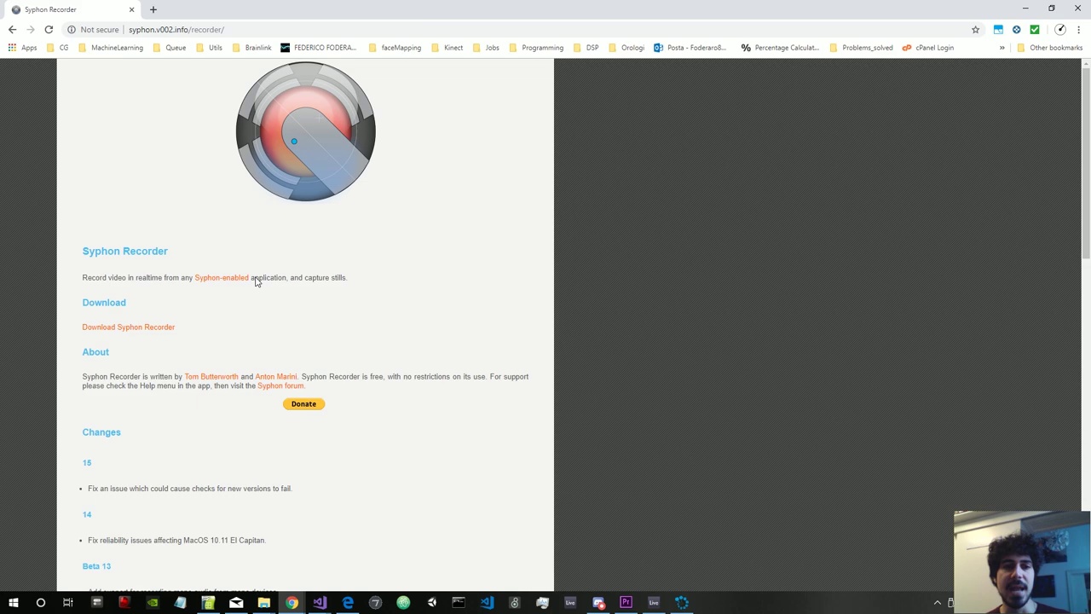
# Minimize Chrome, then move the Lightjams Spout Recorder window left and minimize it.
pyautogui.click(1026, 8)
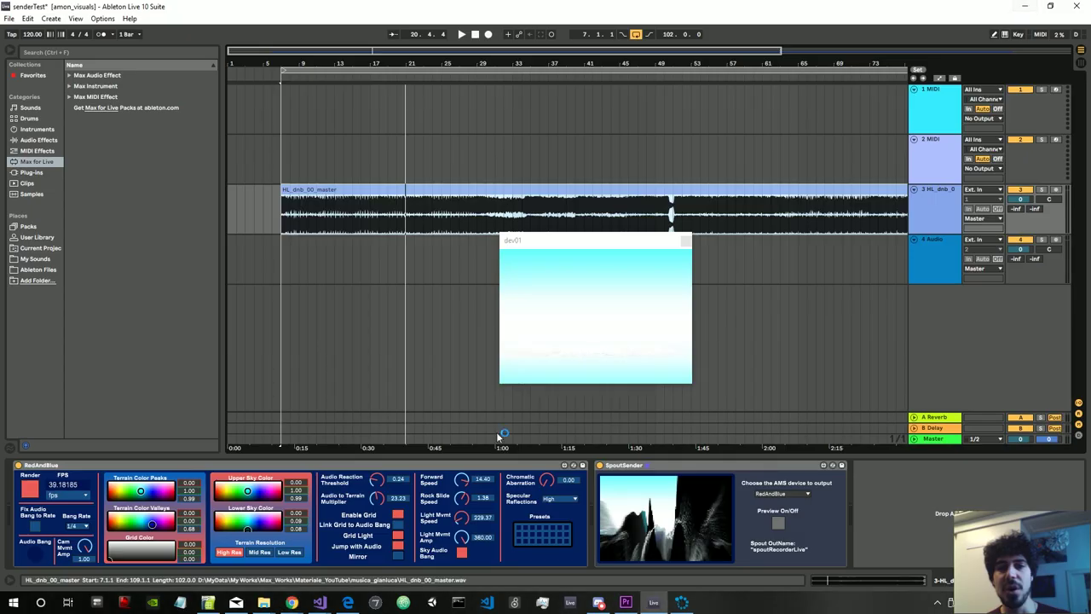
pyautogui.click(685, 603)
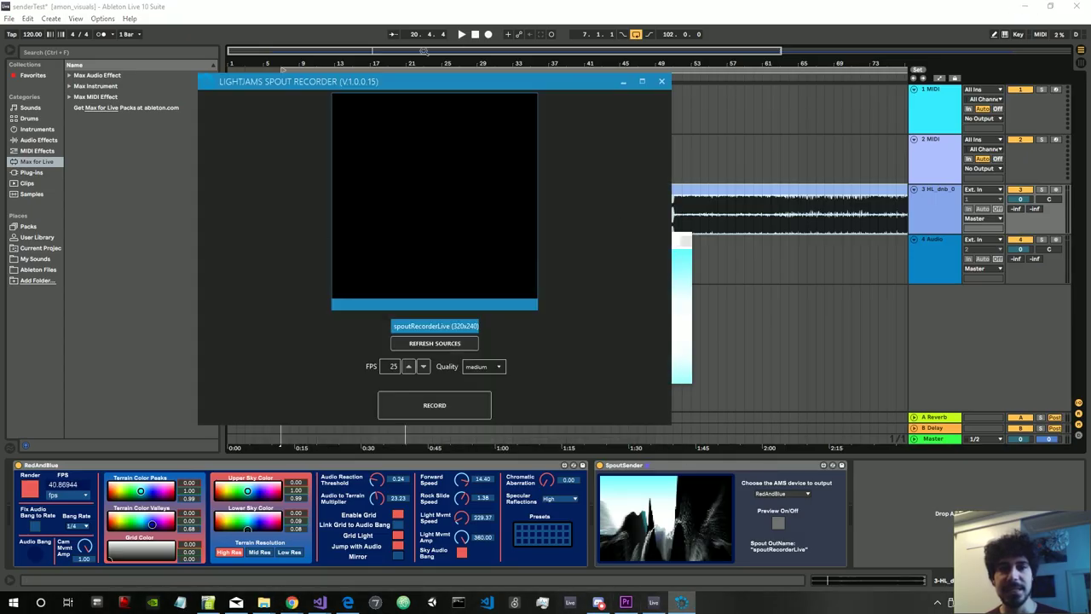
pyautogui.moveTo(458, 81); pyautogui.dragTo(355, 78)
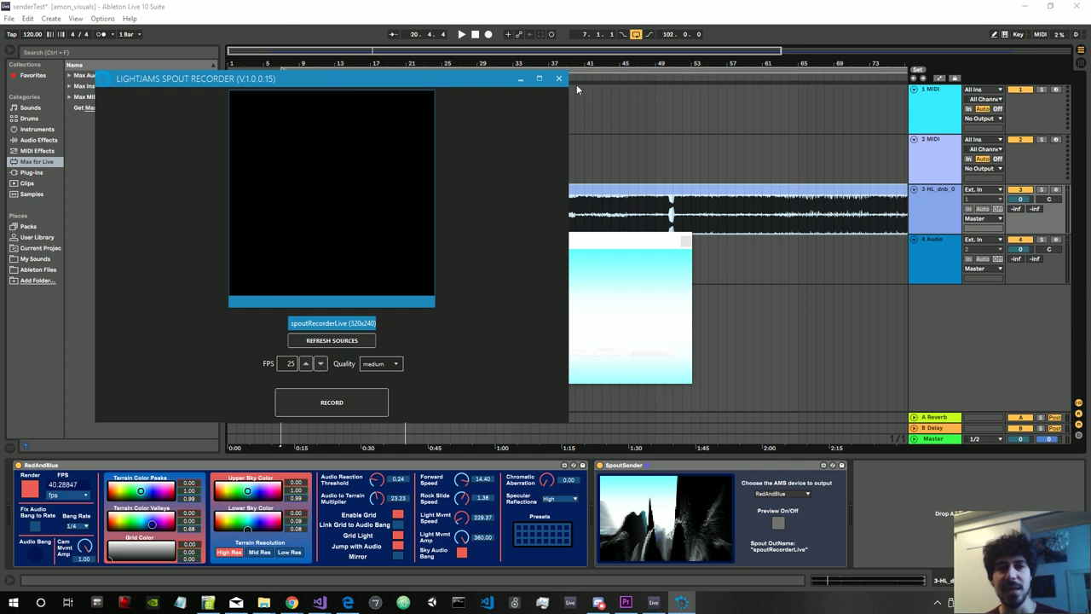
pyautogui.click(527, 81)
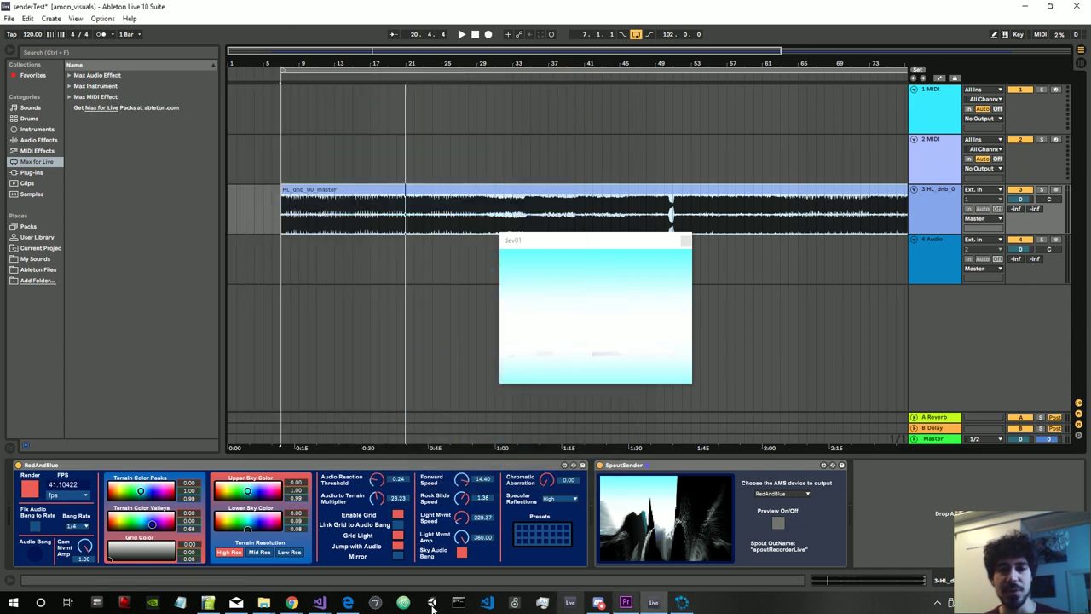
# Bring the Syphon Recorder page back up and minimize Chrome again.
pyautogui.moveTo(292, 602)
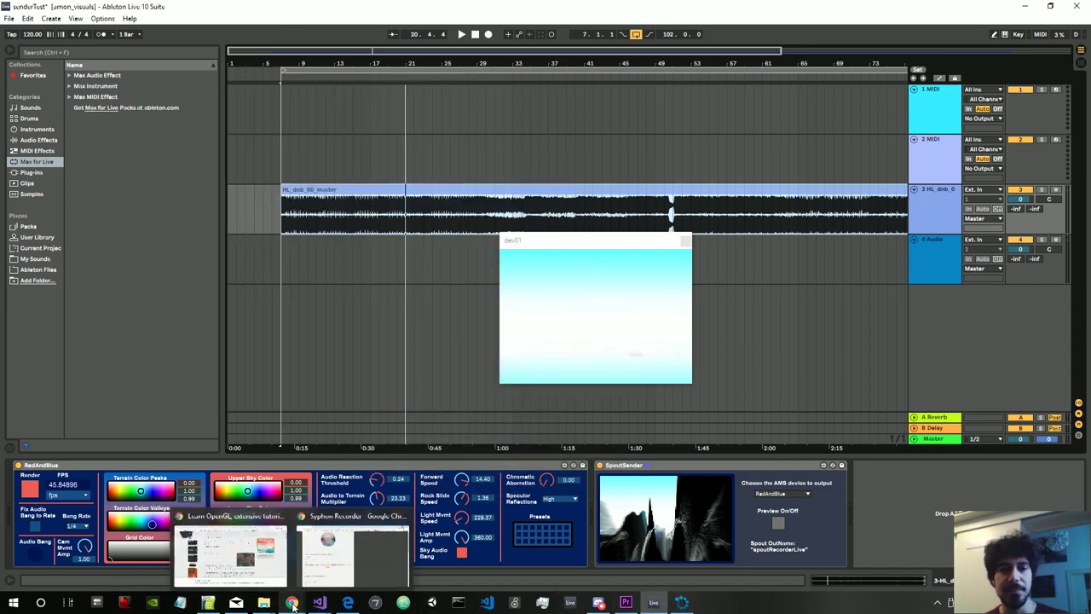
pyautogui.click(360, 533)
pyautogui.click(1026, 7)
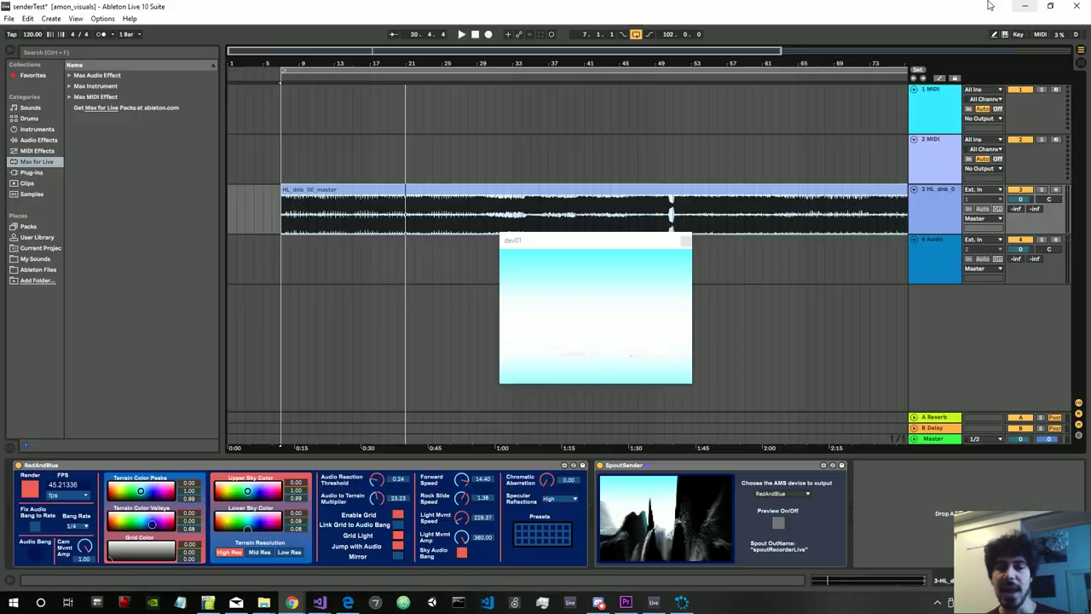
# Play HL_dnb_00_master briefly, stop with the insert mark at bar 43.1.1, and nudge dev01 left.
pyautogui.press('space')
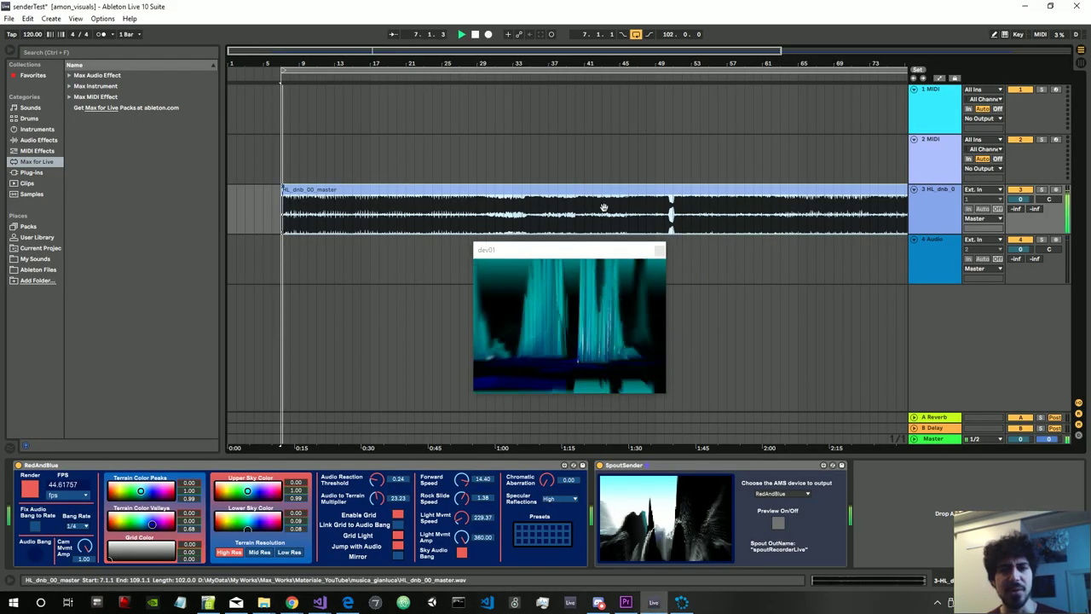
pyautogui.click(602, 202)
pyautogui.press('space')
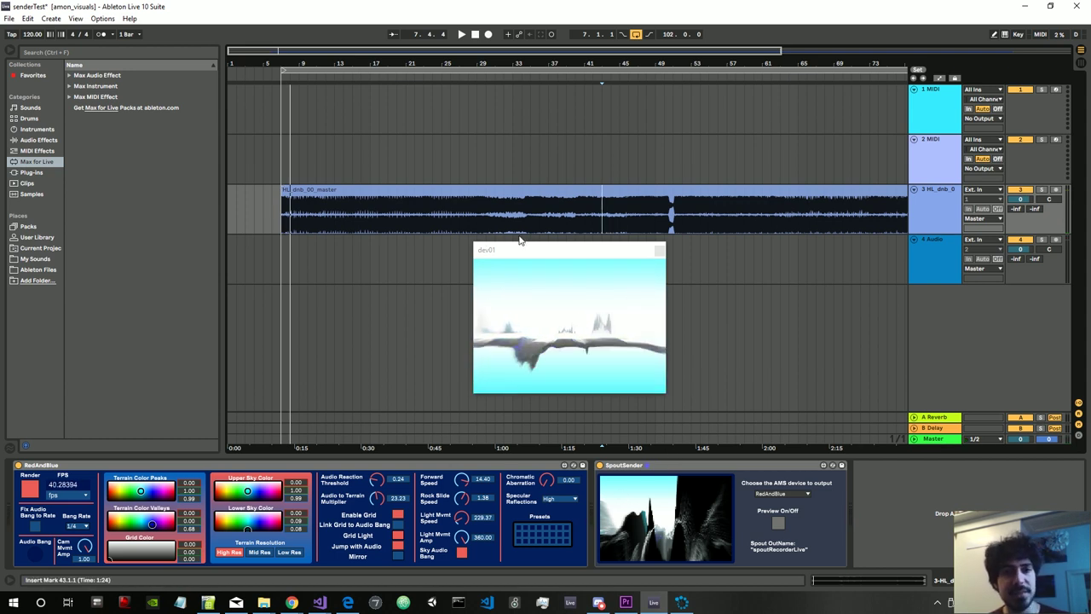
pyautogui.moveTo(525, 250); pyautogui.dragTo(515, 252)
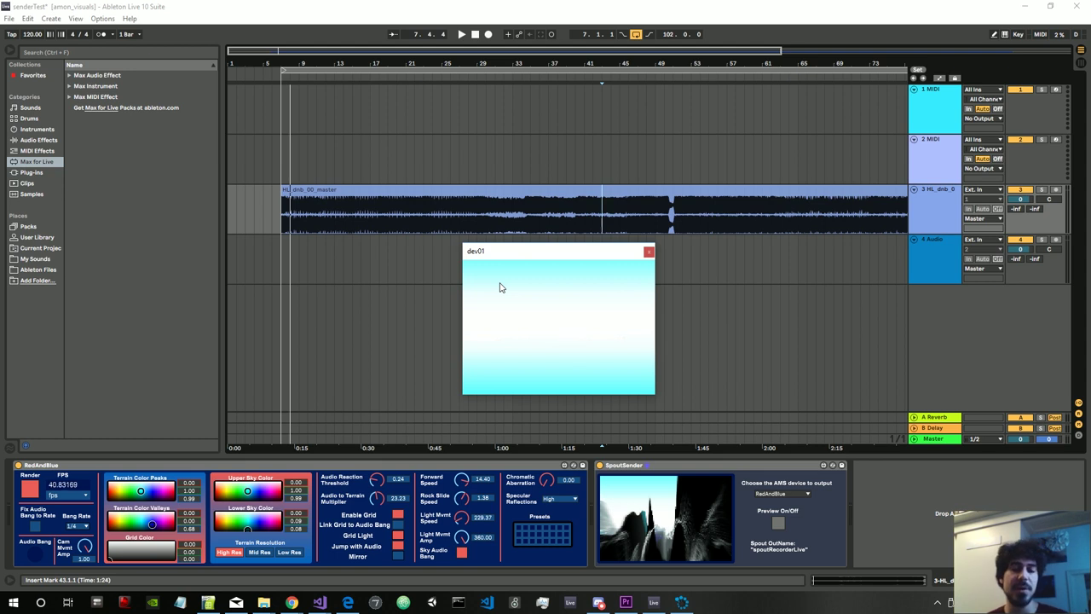